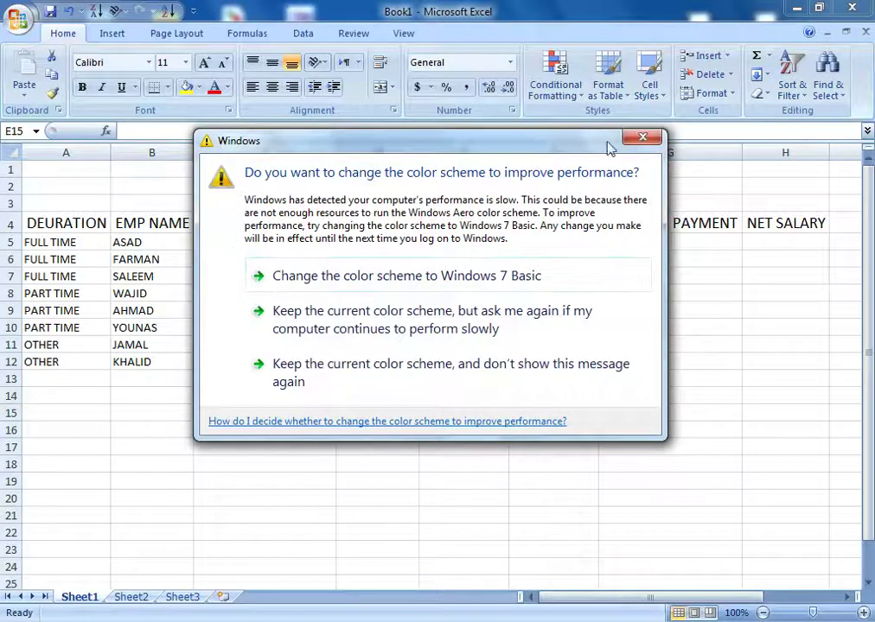
# Step: Close the Windows colour-scheme performance prompt covering the salary table
pyautogui.click(639, 140)
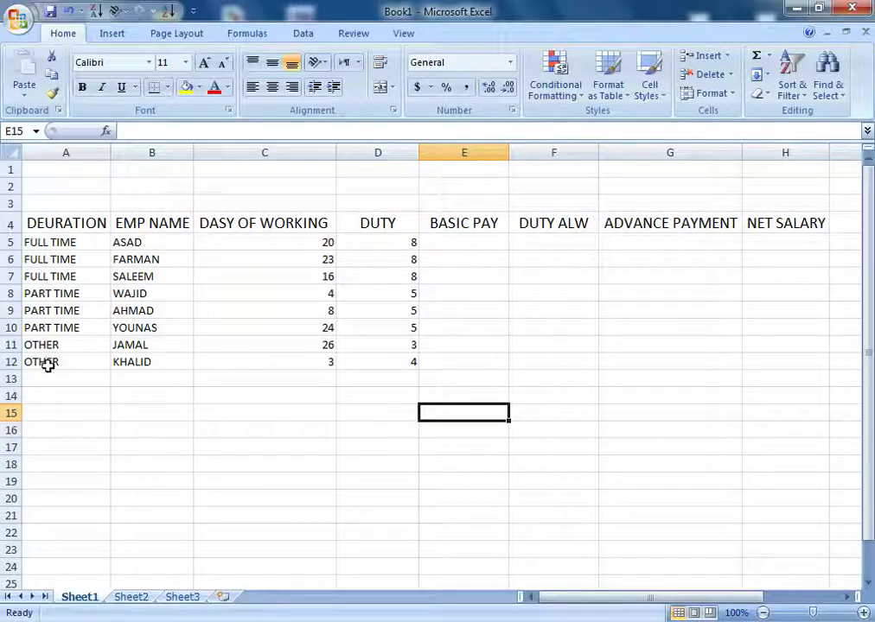
pyautogui.moveTo(155, 224); pyautogui.dragTo(152, 363)
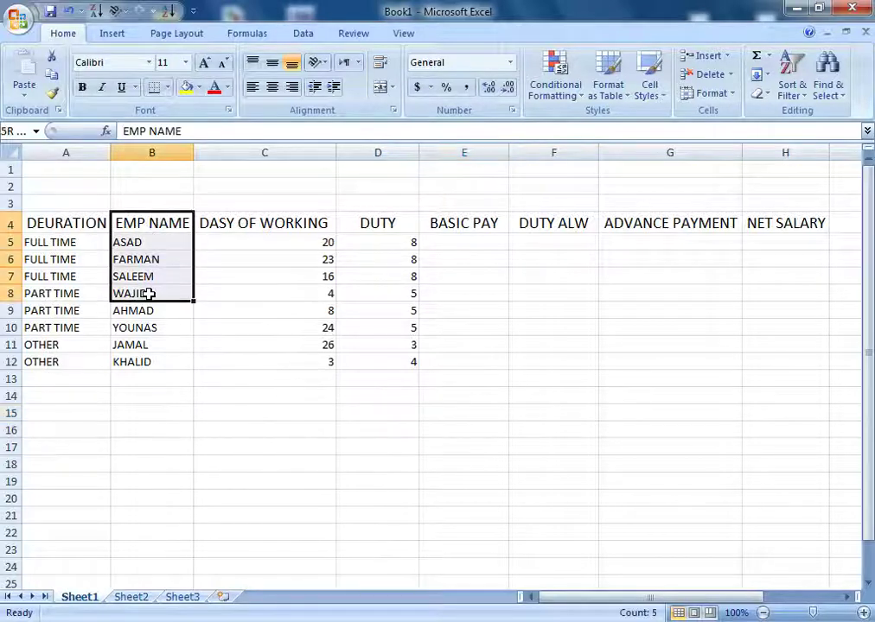
pyautogui.click(273, 239)
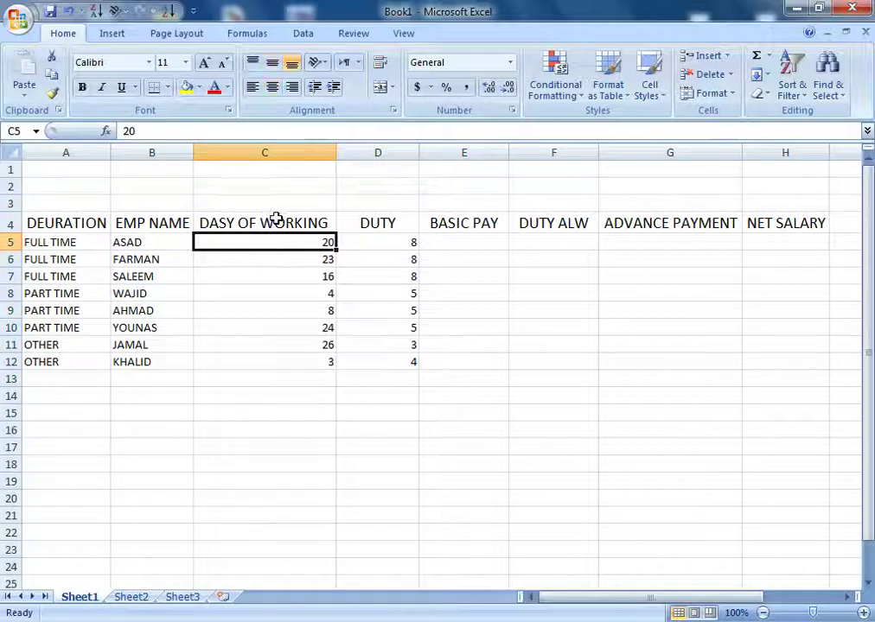
pyautogui.moveTo(275, 222); pyautogui.dragTo(283, 363)
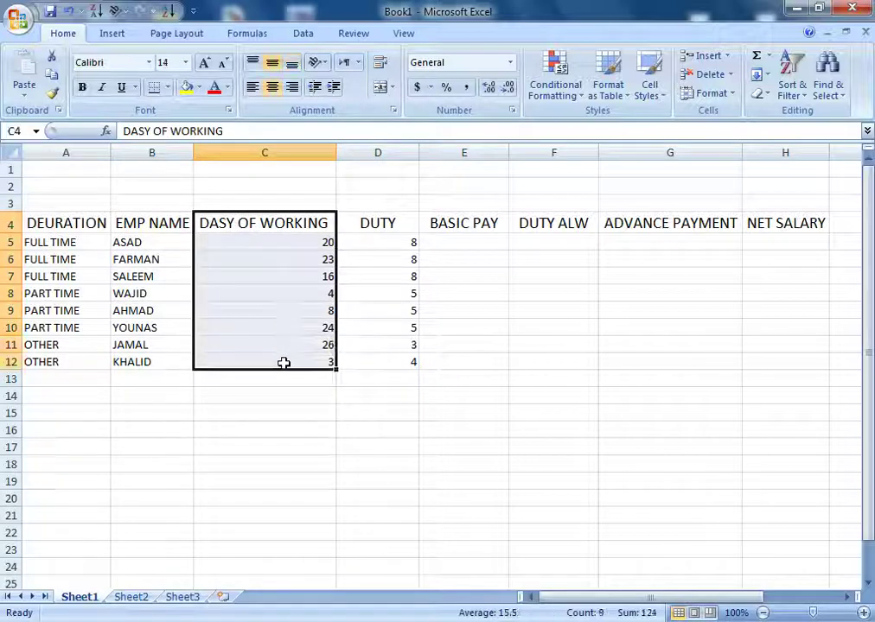
pyautogui.click(315, 239)
pyautogui.click(322, 260)
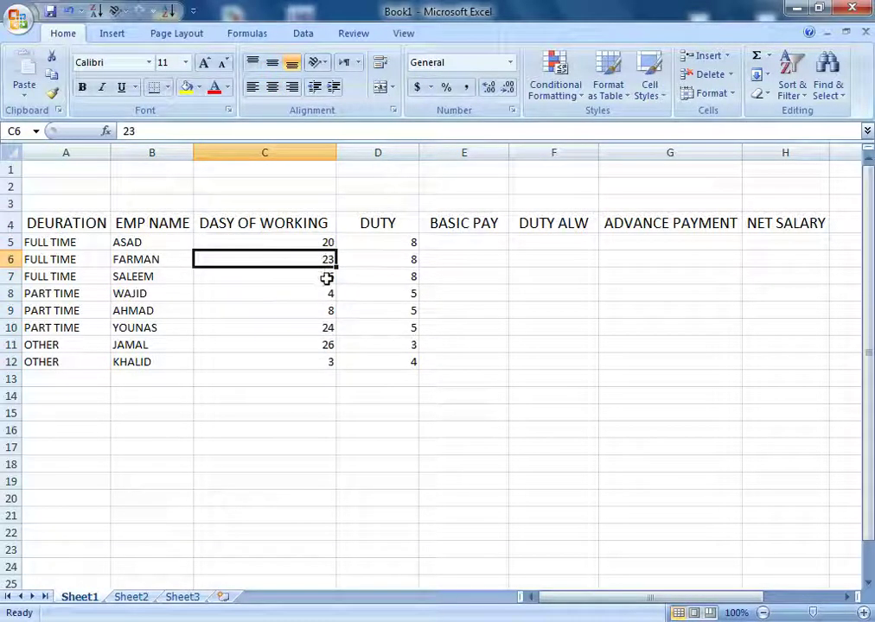
pyautogui.click(327, 277)
pyautogui.click(326, 292)
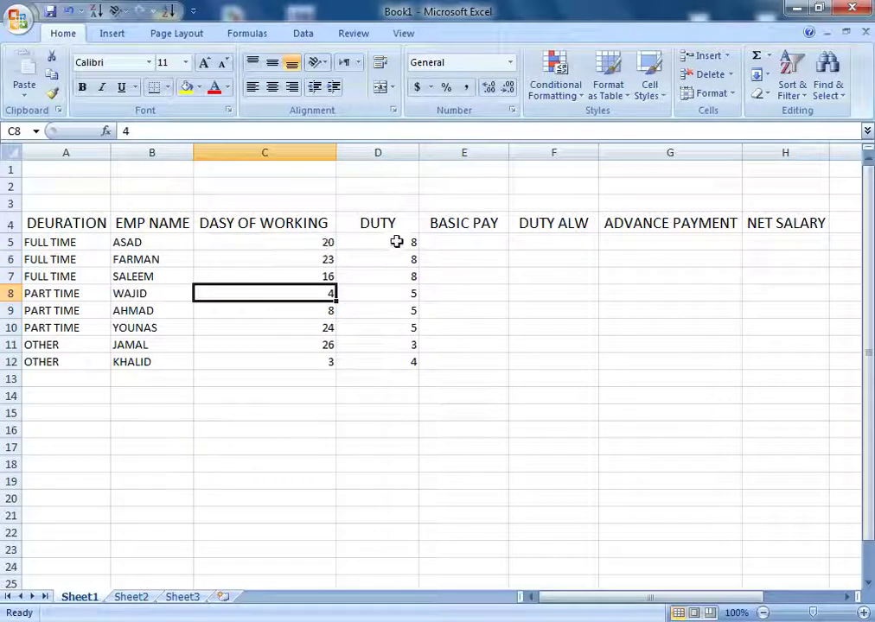
pyautogui.moveTo(395, 243)
pyautogui.mouseDown()
pyautogui.moveTo(396, 302)
pyautogui.moveTo(394, 278)
pyautogui.mouseUp()
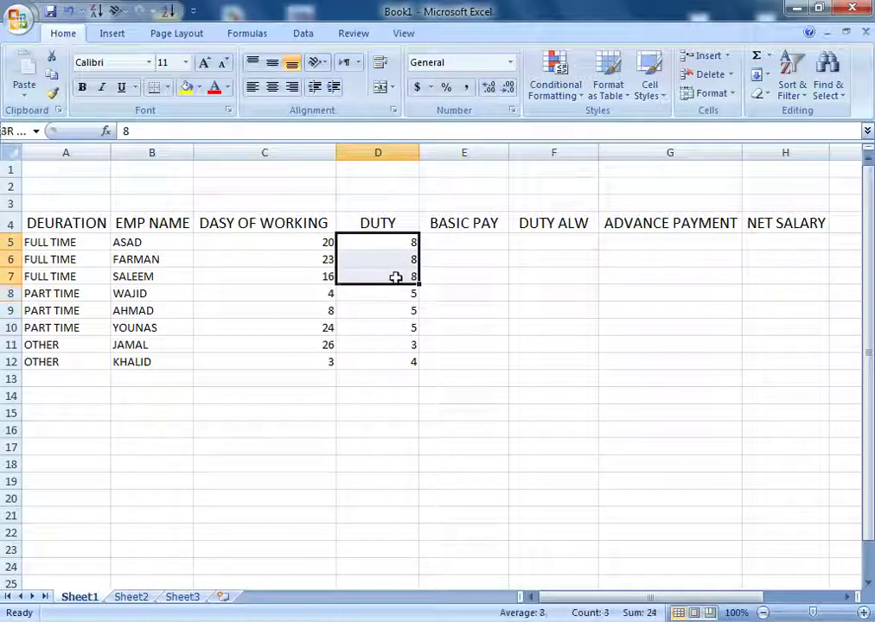
pyautogui.click(438, 274)
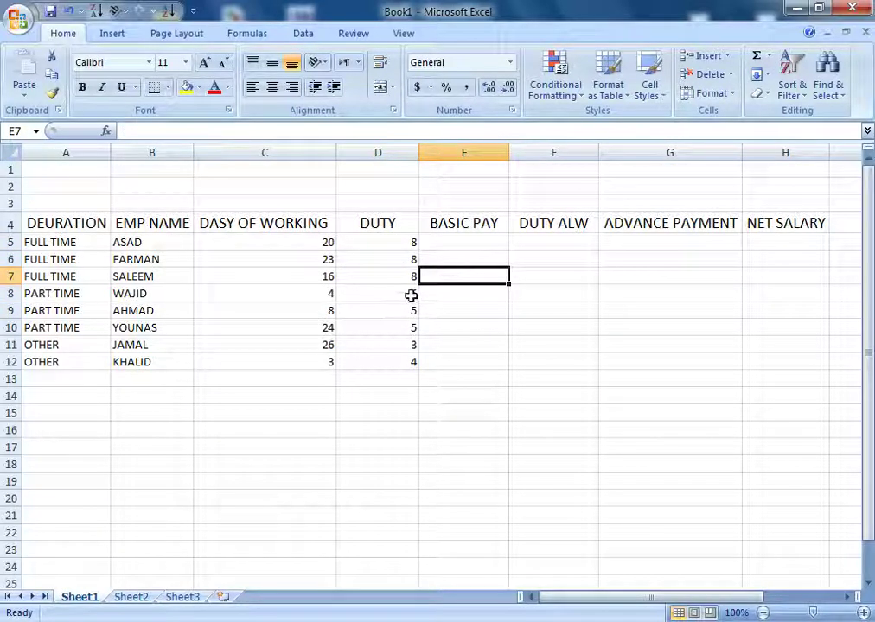
pyautogui.click(410, 292)
pyautogui.click(407, 310)
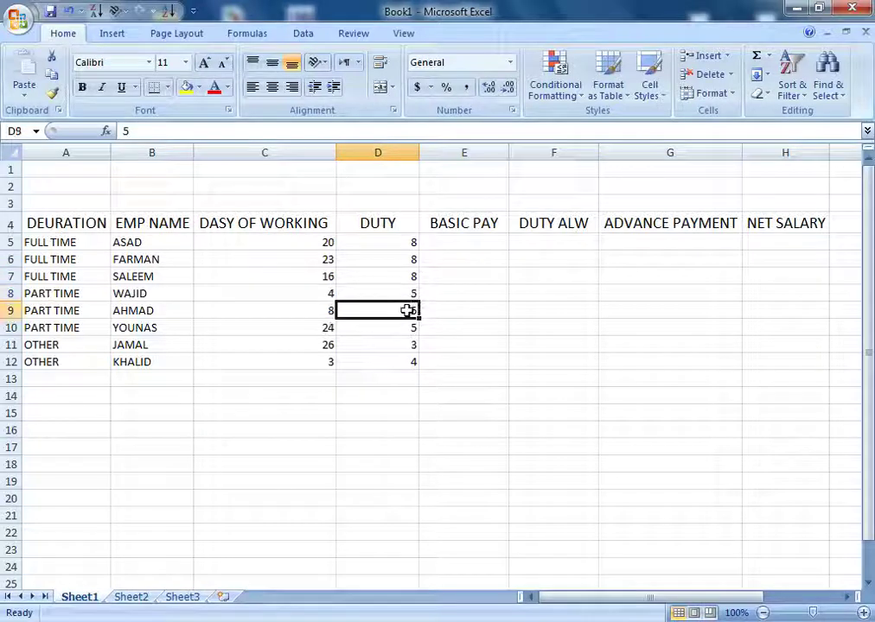
pyautogui.click(406, 325)
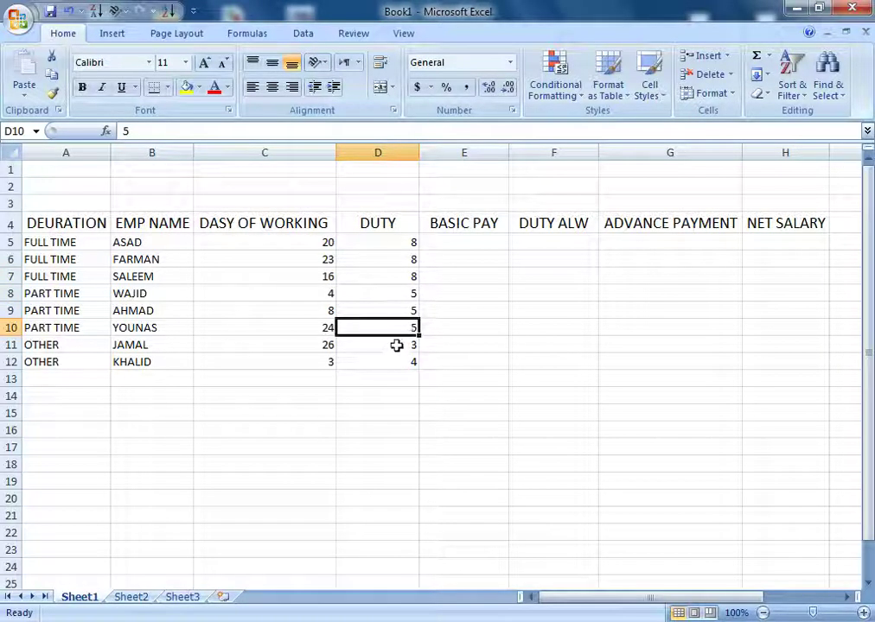
pyautogui.click(397, 346)
pyautogui.click(399, 361)
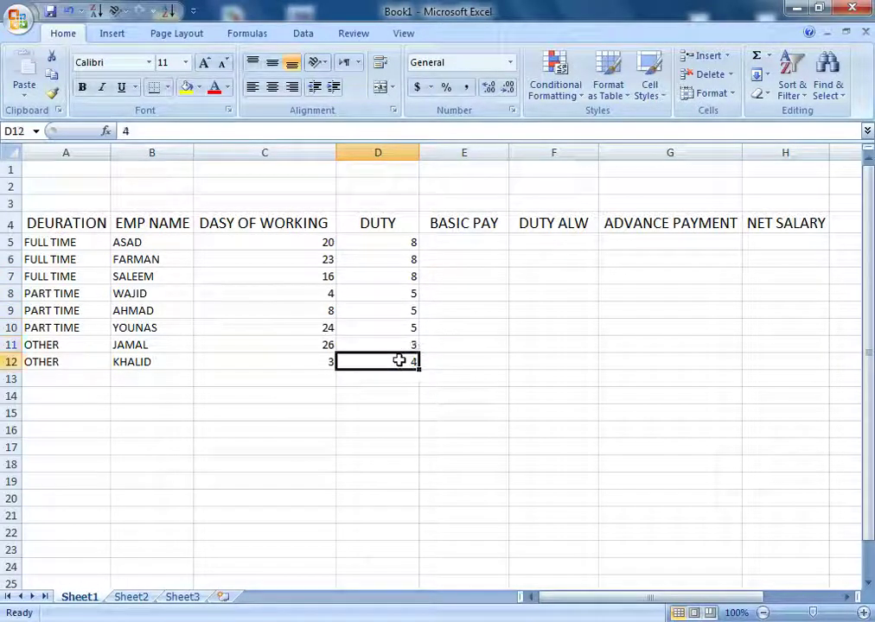
pyautogui.click(453, 285)
pyautogui.click(460, 242)
# Step: Start E5's basic pay formula with =IF(A5="FULL TIME",C5*1000, for full-time staff
pyautogui.write('=')
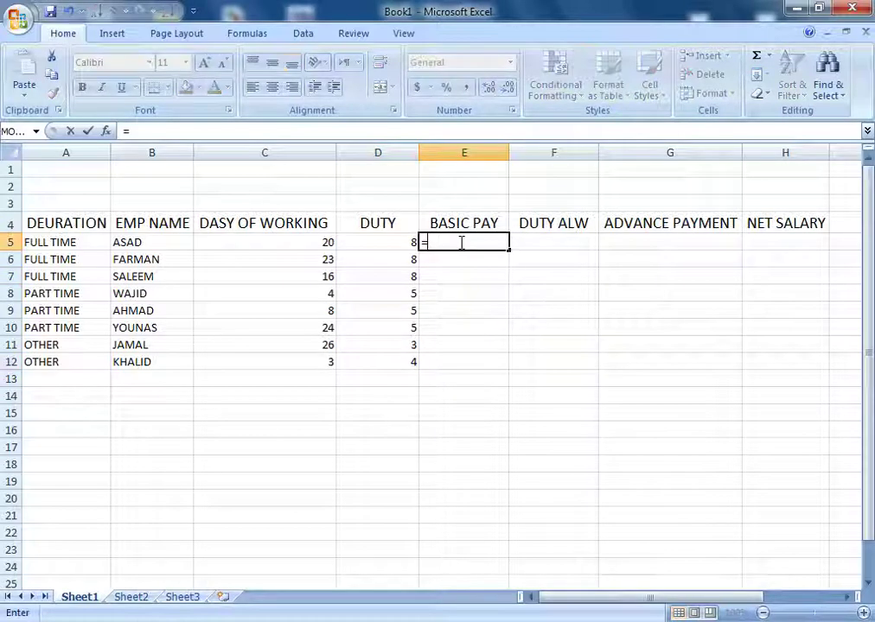
pyautogui.write('IF(')
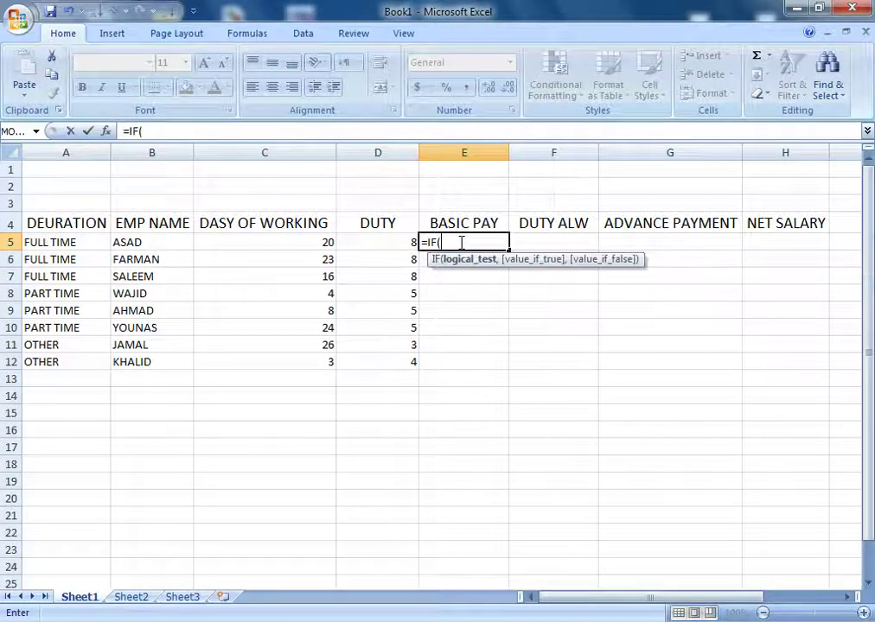
pyautogui.click(65, 244)
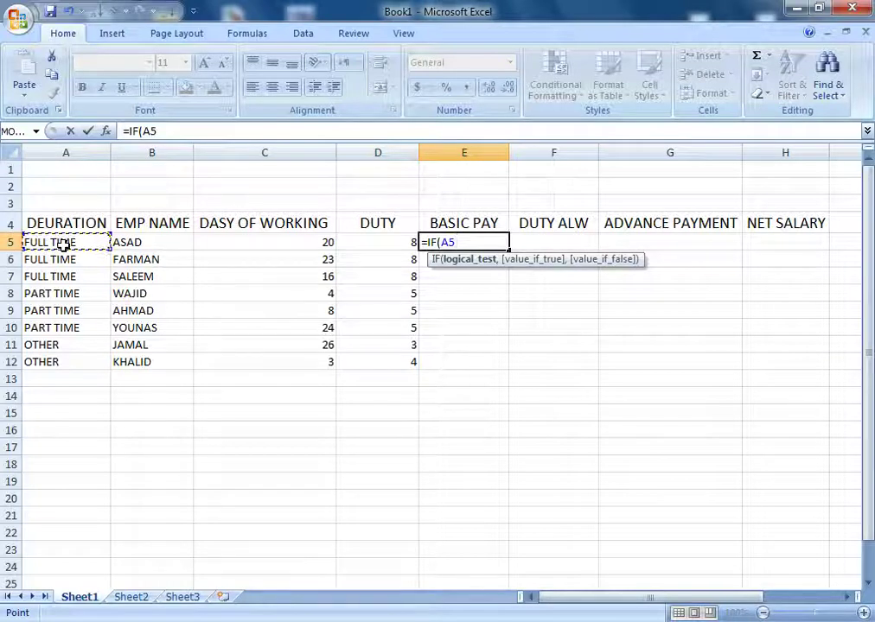
pyautogui.write('="F')
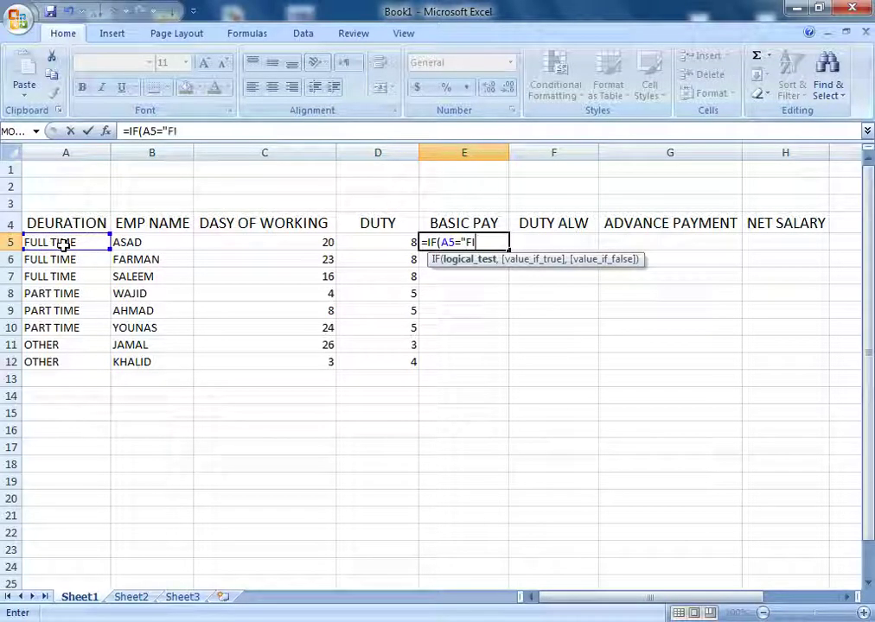
pyautogui.write('ULL TI')
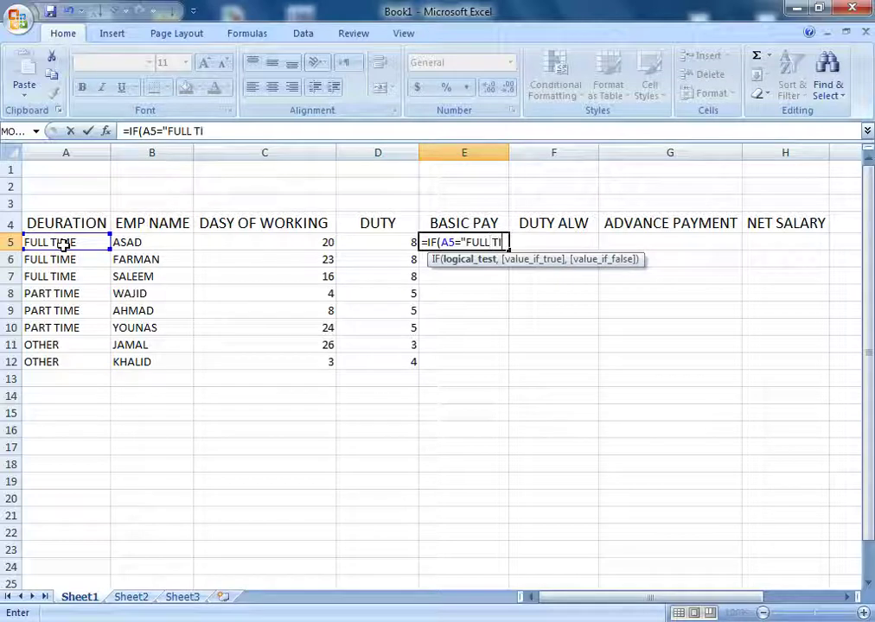
pyautogui.write('ME",')
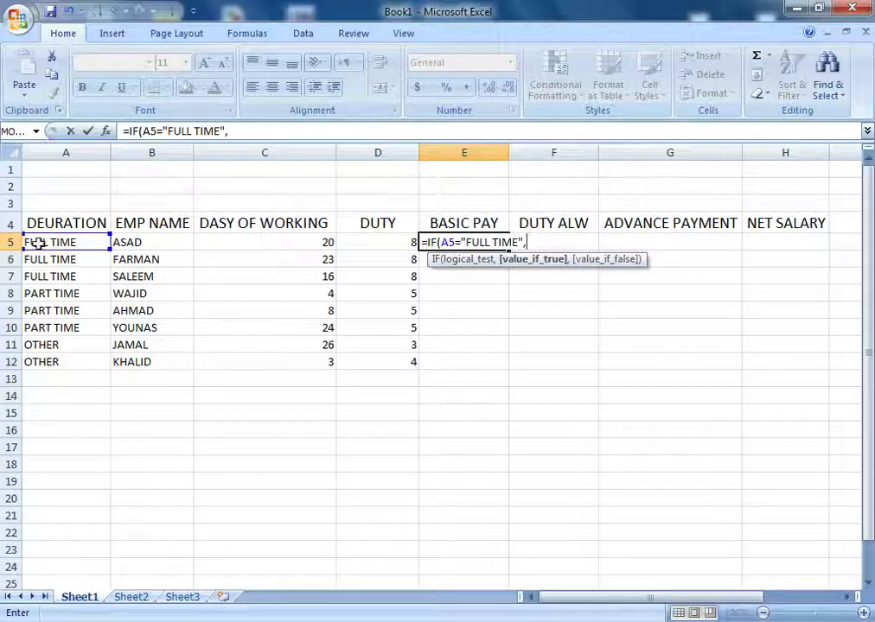
pyautogui.click(317, 245)
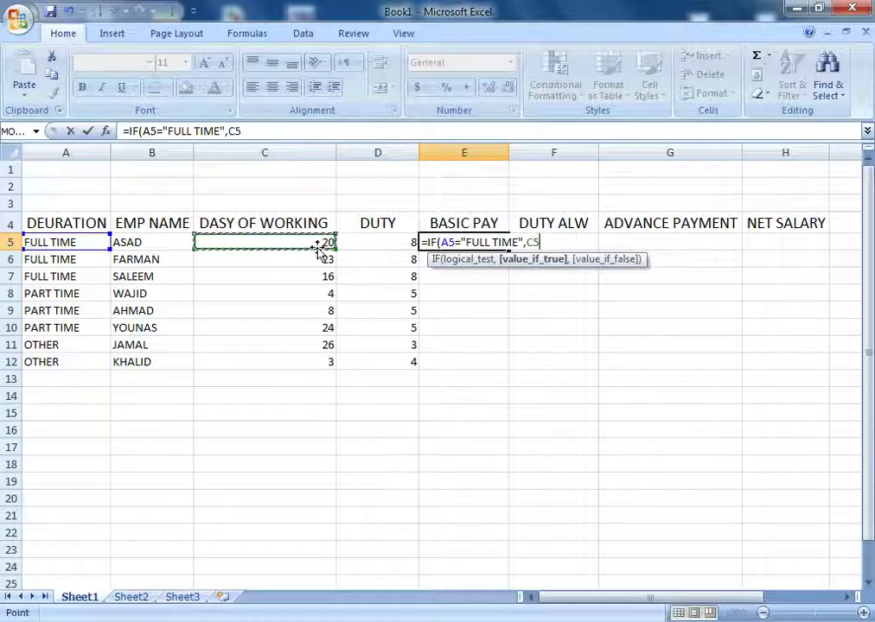
pyautogui.write('*')
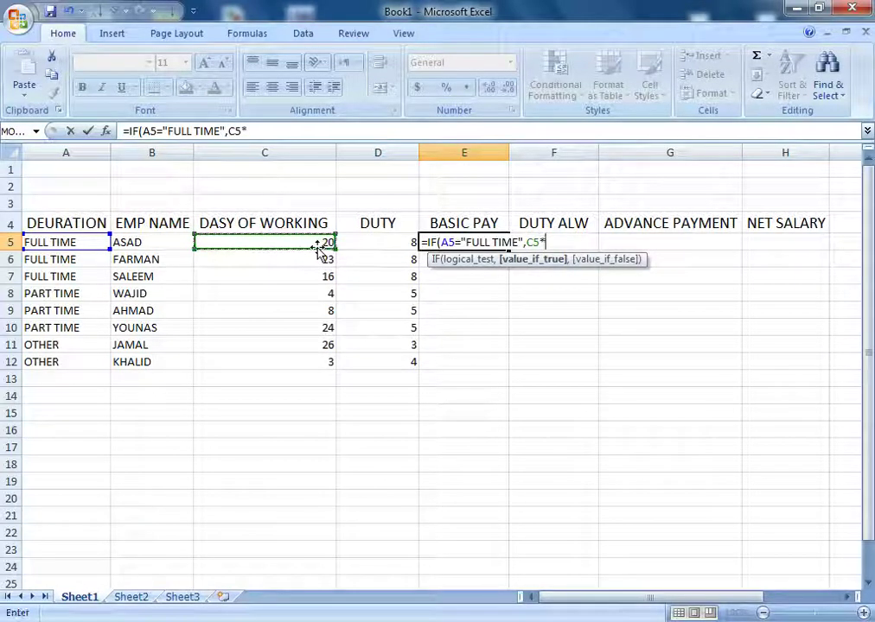
pyautogui.write('1000')
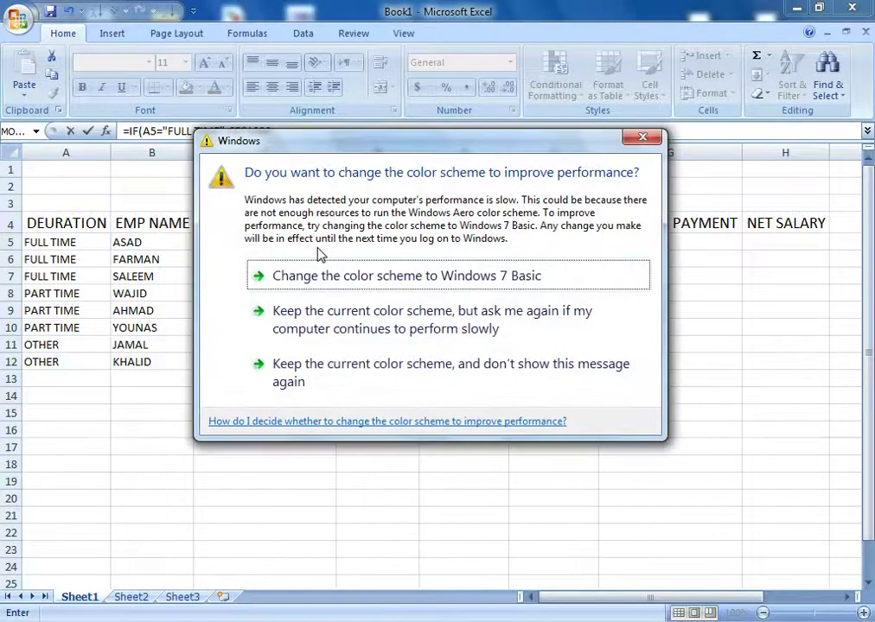
pyautogui.click(642, 136)
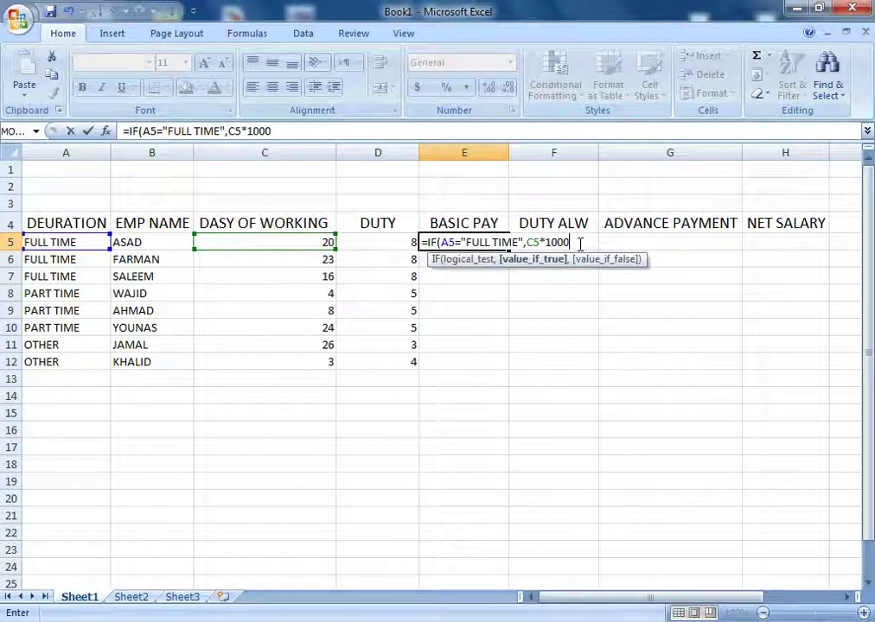
# Step: Complete the formula with a nested IF: part time C5*500, otherwise C5*300
pyautogui.write(',')
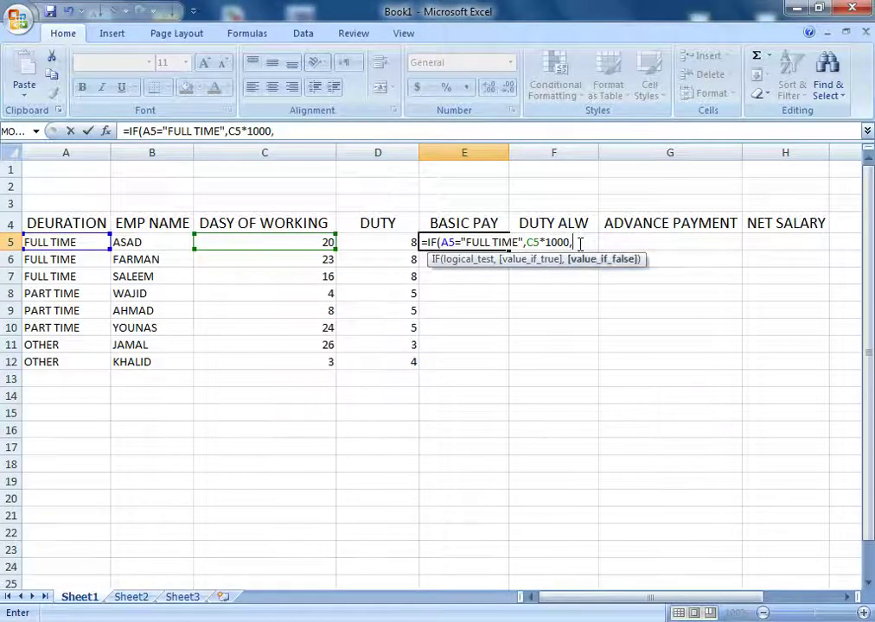
pyautogui.write('IF(')
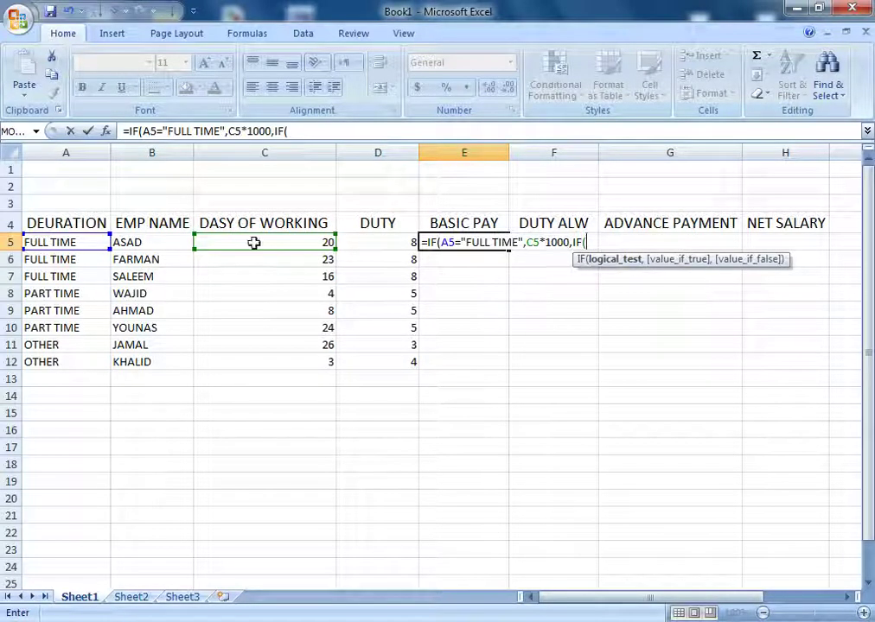
pyautogui.click(88, 238)
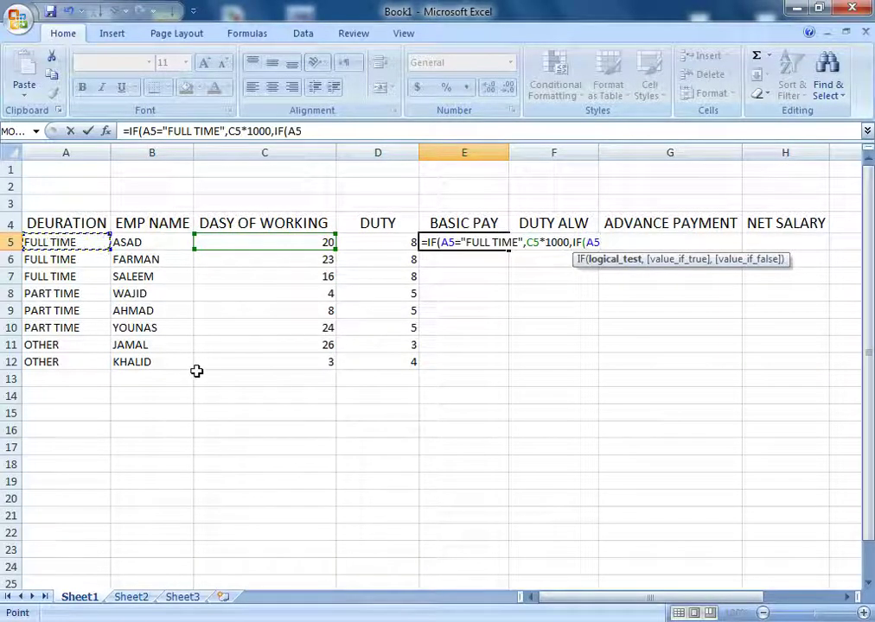
pyautogui.write('="')
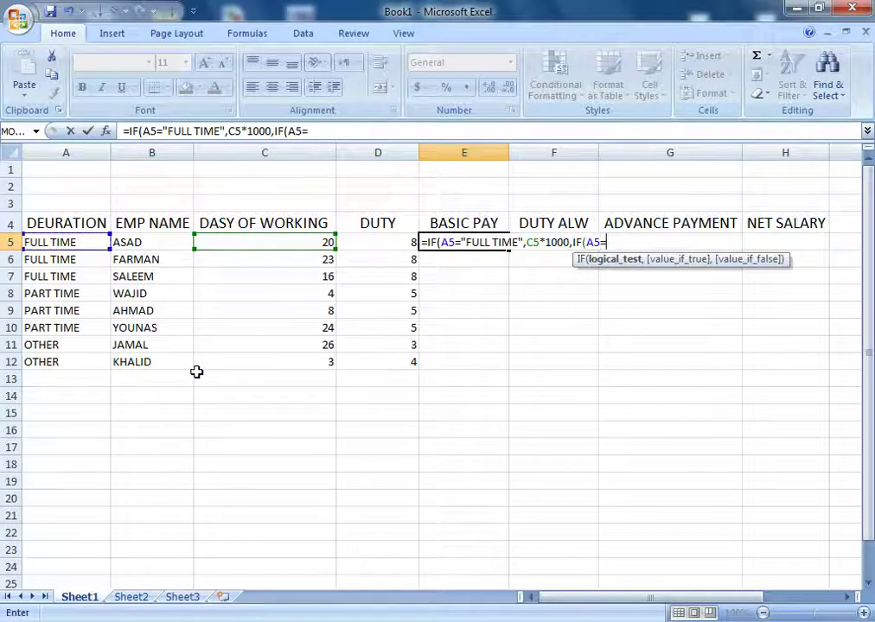
pyautogui.write('PART')
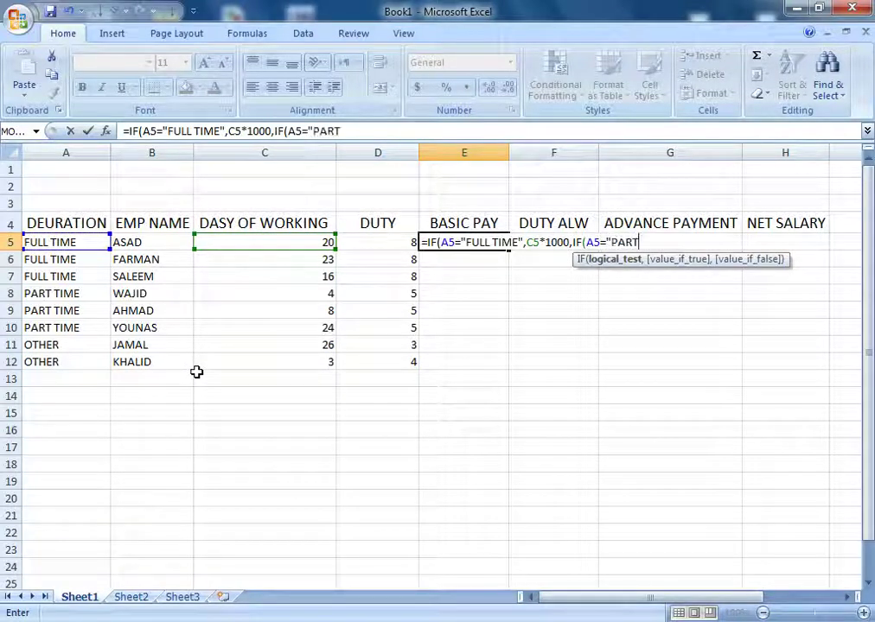
pyautogui.write(' TIME",')
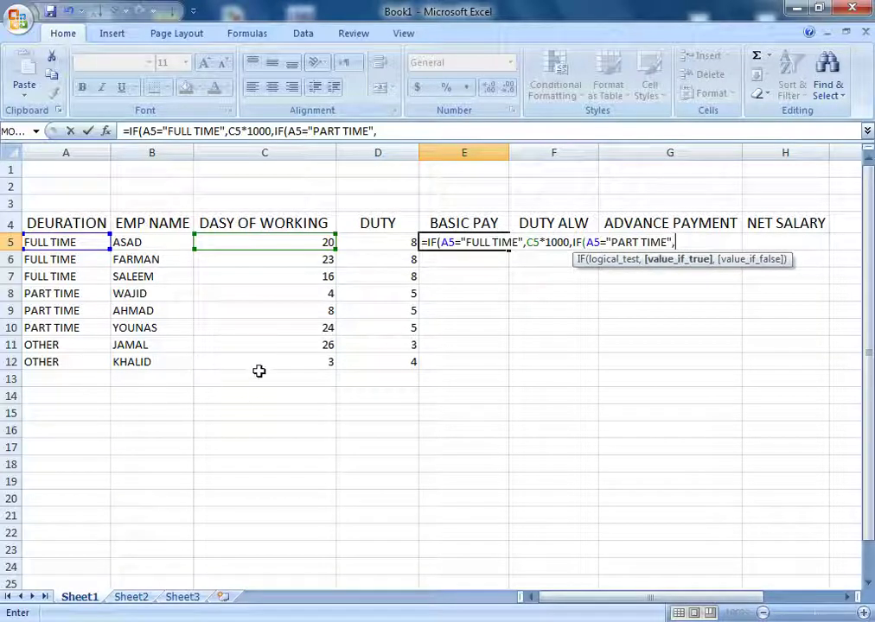
pyautogui.click(293, 246)
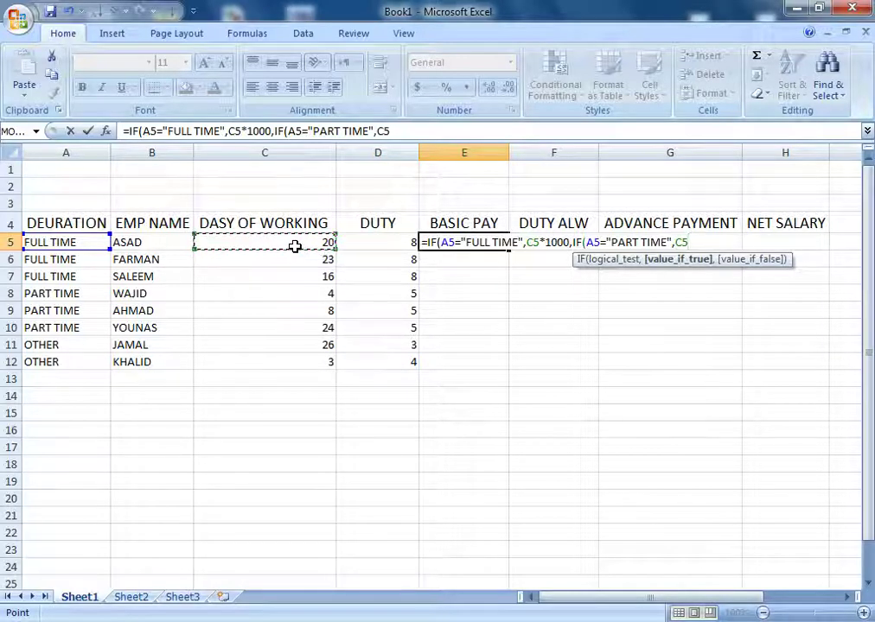
pyautogui.write('*')
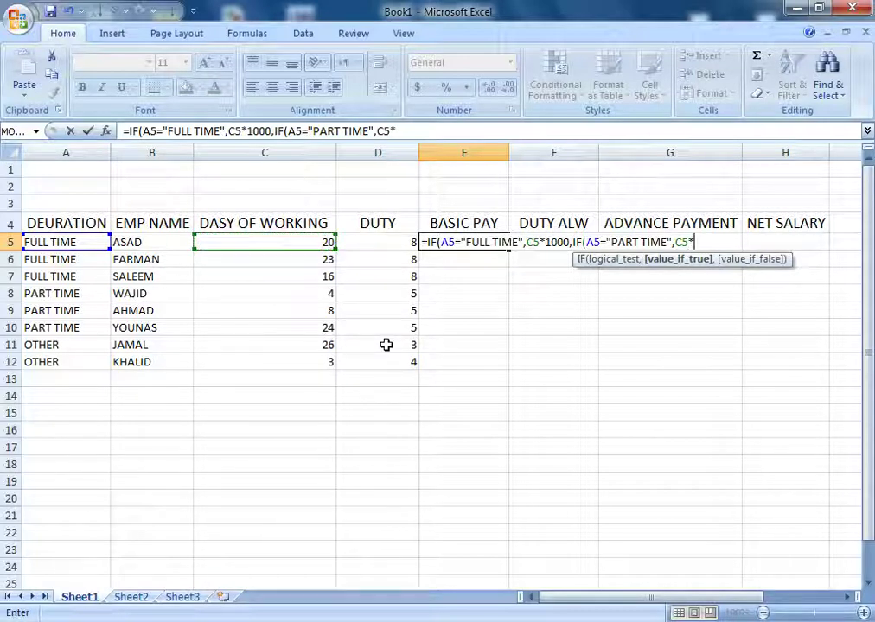
pyautogui.write('5000')
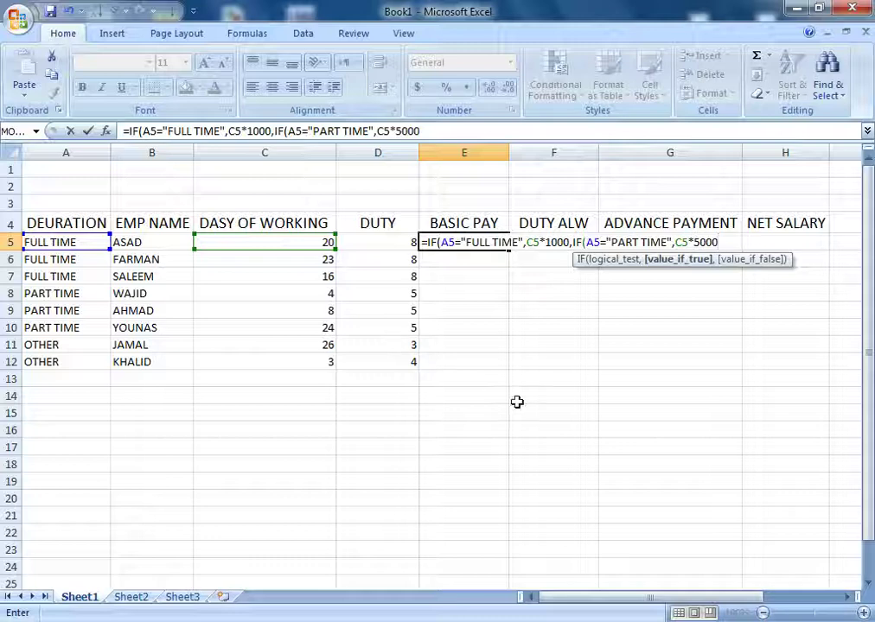
pyautogui.press('BackSpace')
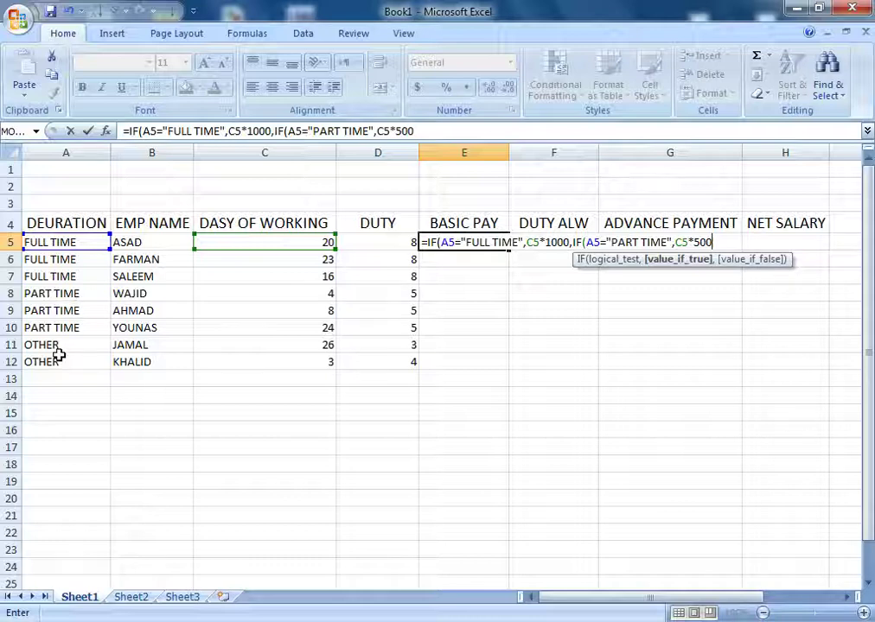
pyautogui.write(',')
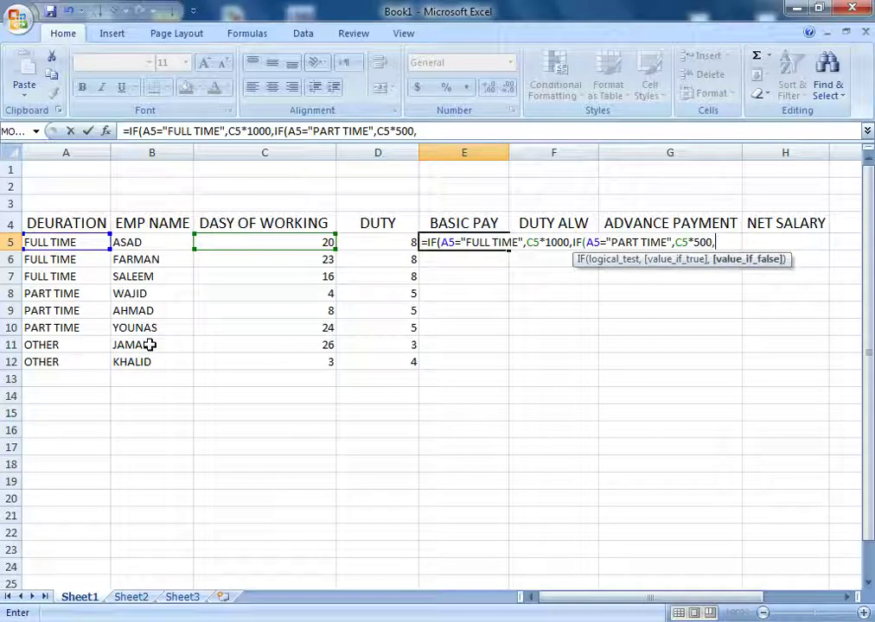
pyautogui.click(319, 244)
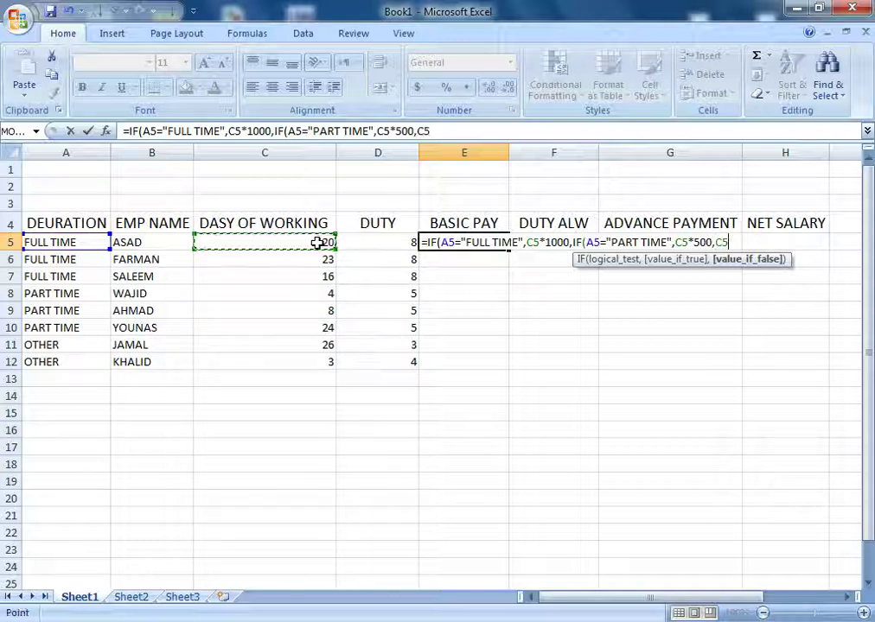
pyautogui.write('*')
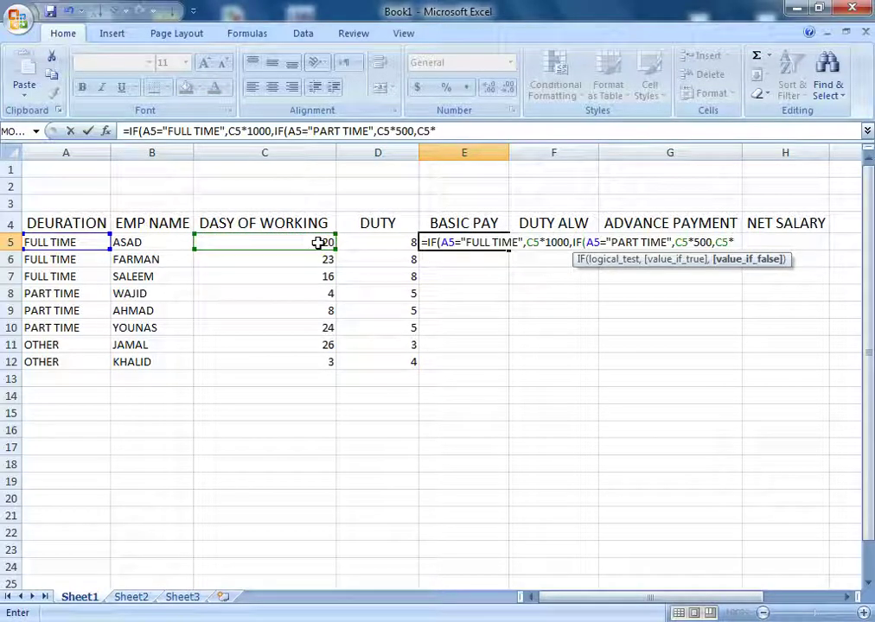
pyautogui.write('300')
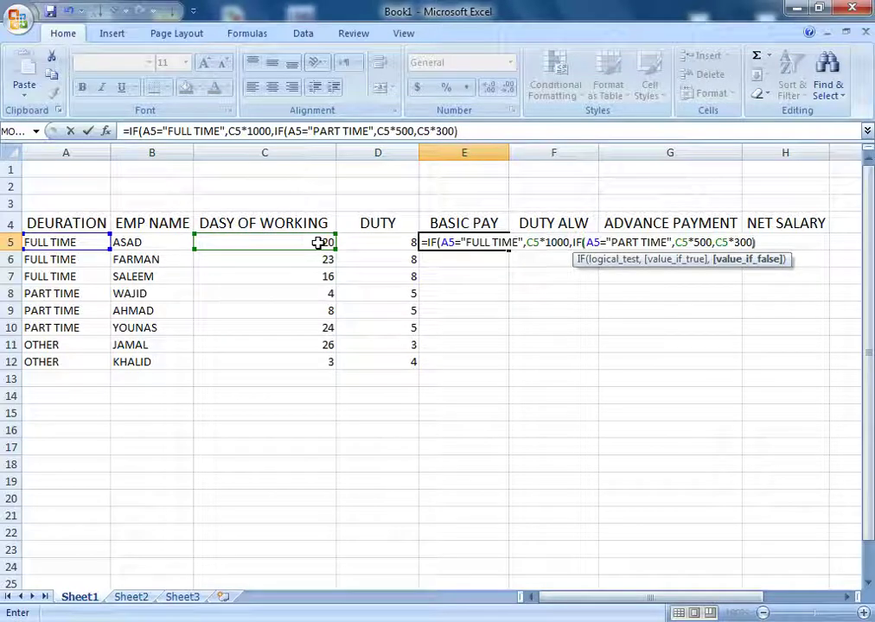
pyautogui.write(')')
pyautogui.press('Return')
# Step: Copy the E5 basic pay formula down through E12
pyautogui.click(480, 241)
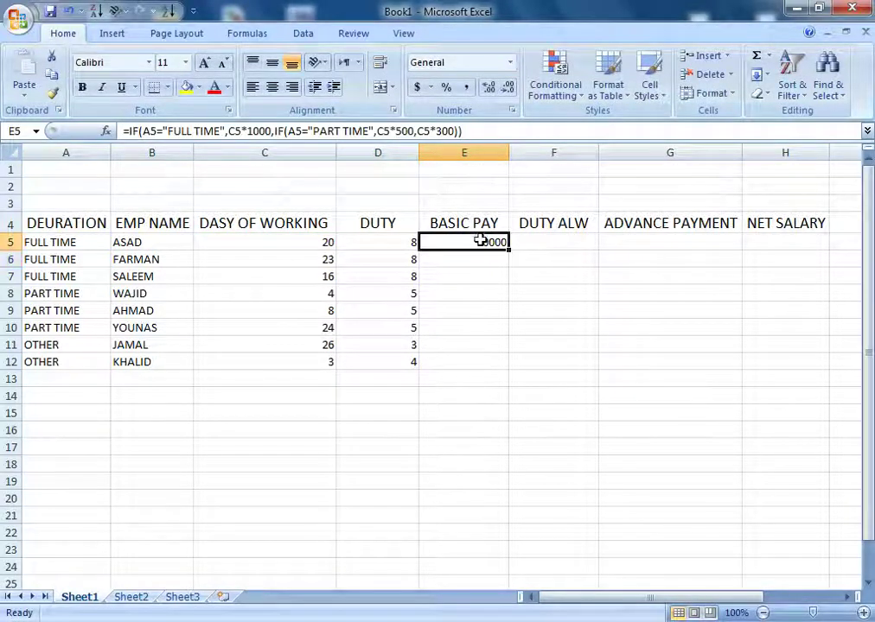
pyautogui.moveTo(509, 249); pyautogui.dragTo(500, 363)
pyautogui.click(562, 308)
pyautogui.click(546, 241)
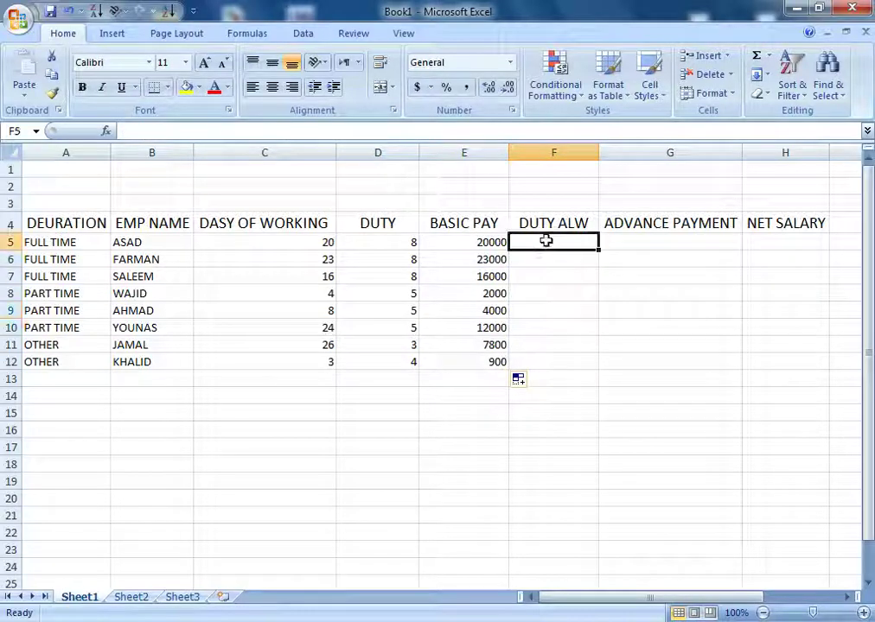
# Step: Begin F5's duty allowance formula with =IF(D5>=8,E5*6%, as the first case
pyautogui.write('=')
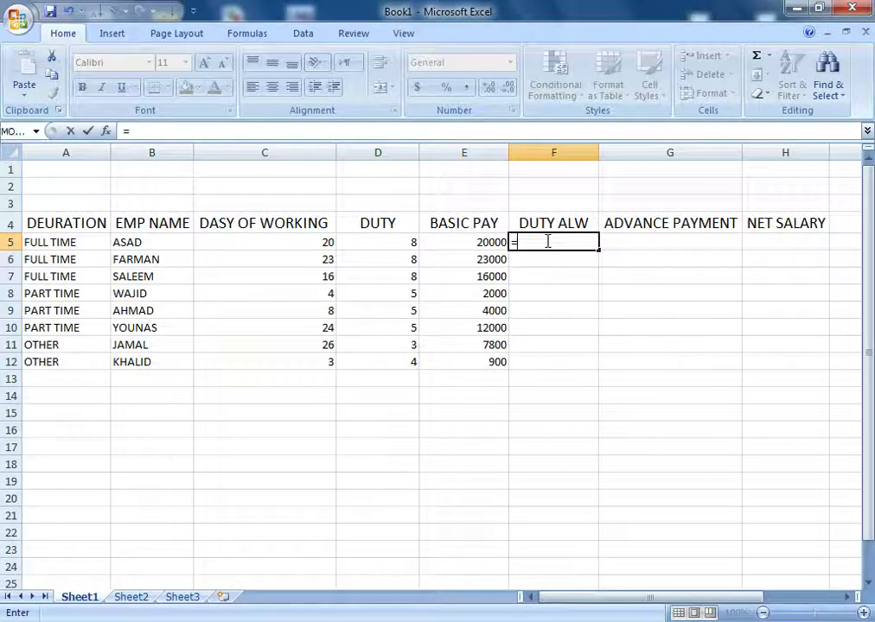
pyautogui.write('IF')
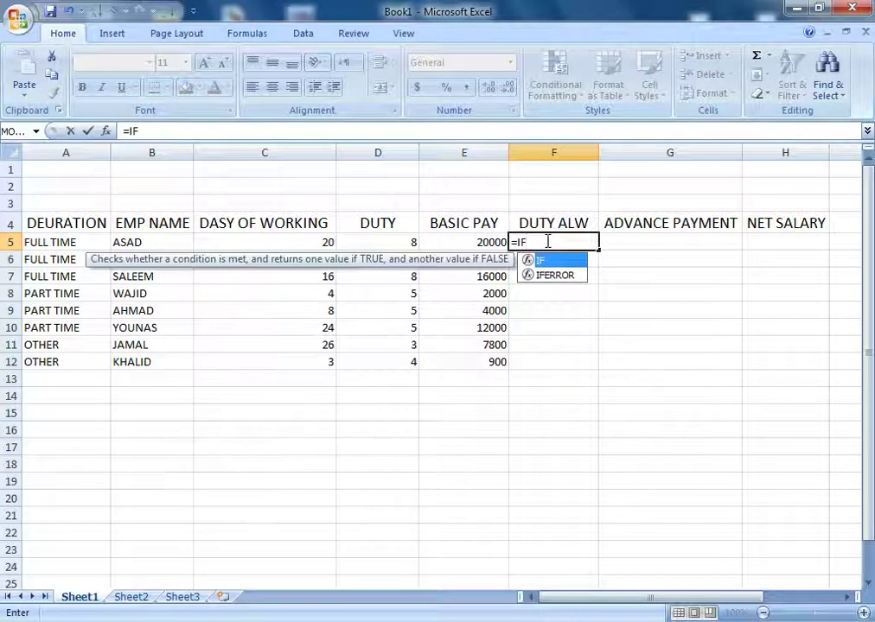
pyautogui.write('(')
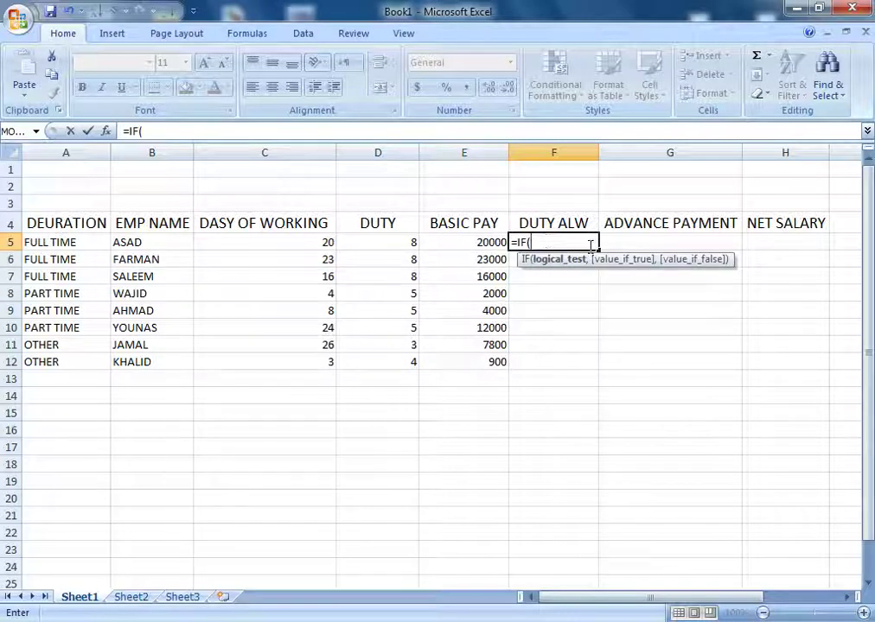
pyautogui.click(402, 245)
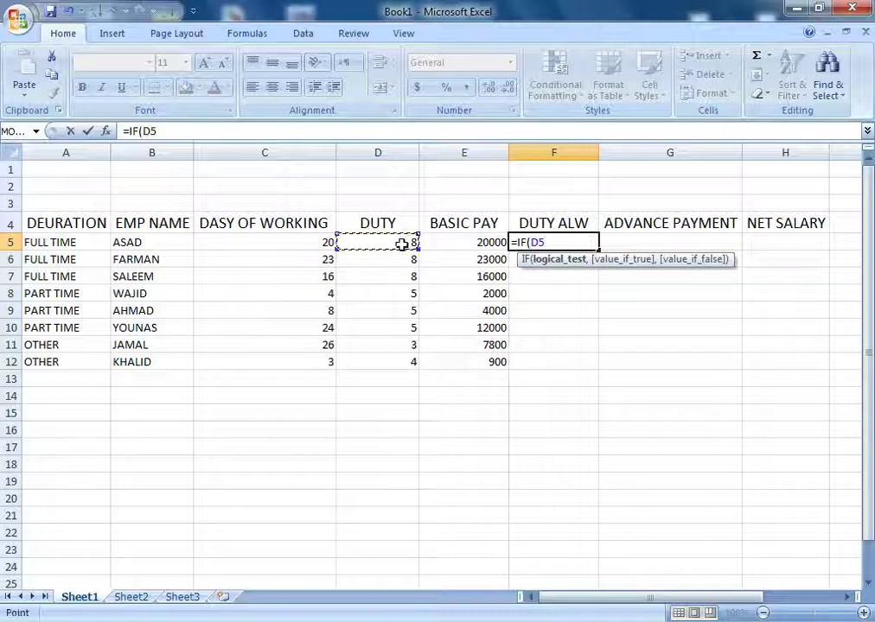
pyautogui.write('=')
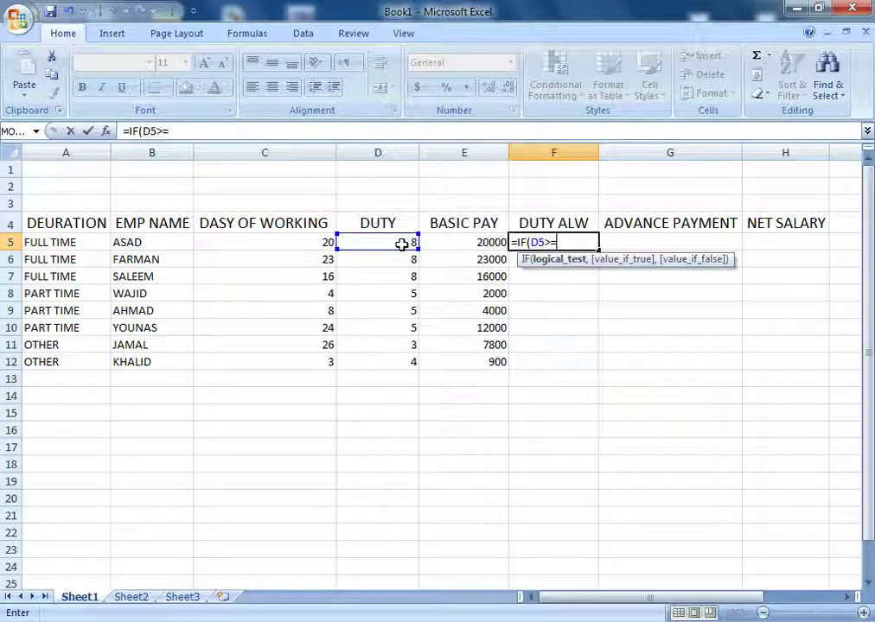
pyautogui.write('8')
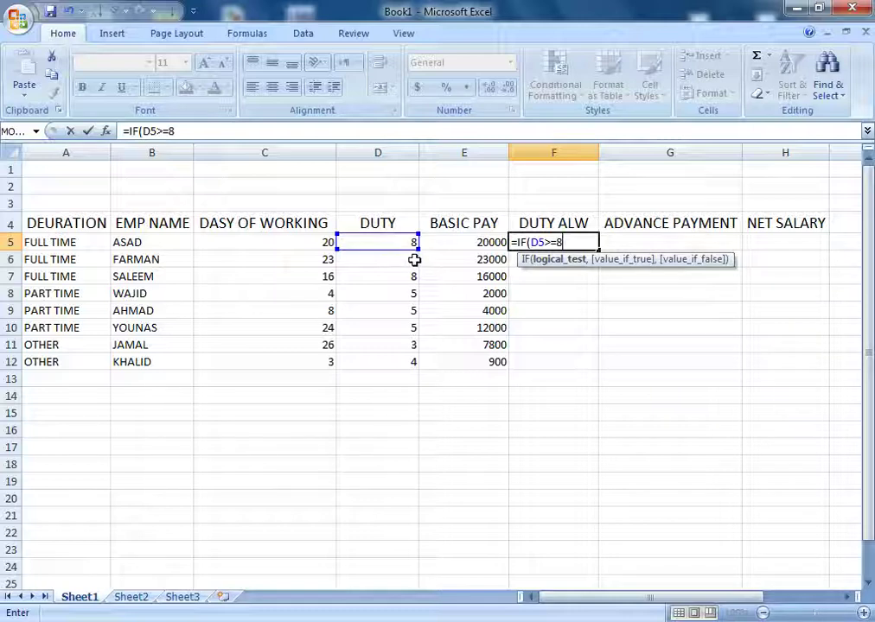
pyautogui.write(',')
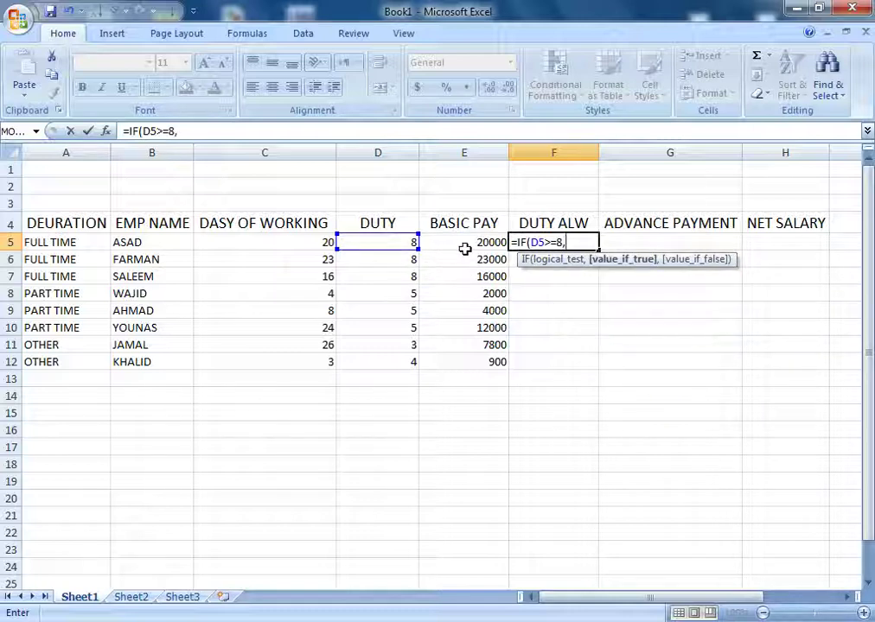
pyautogui.click(467, 243)
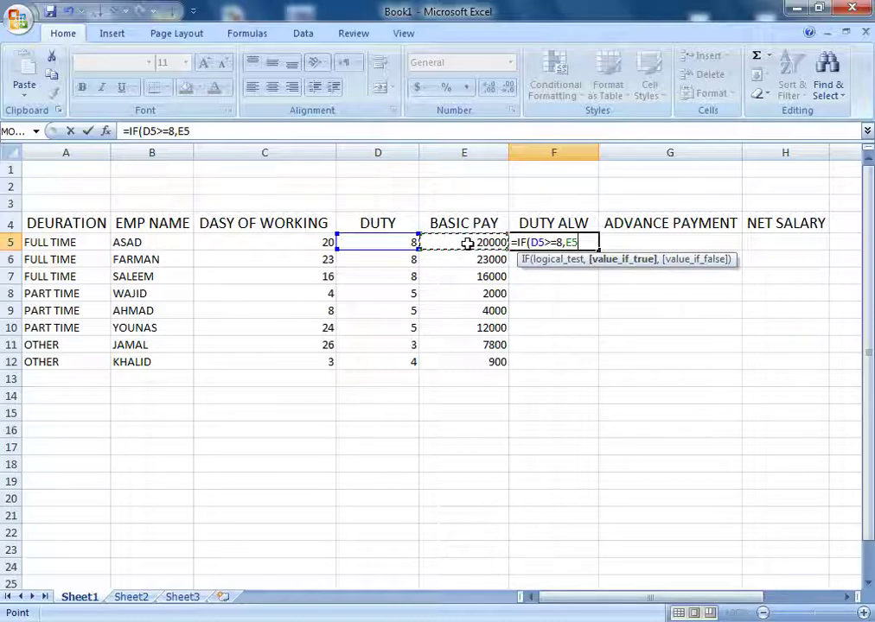
pyautogui.write('*')
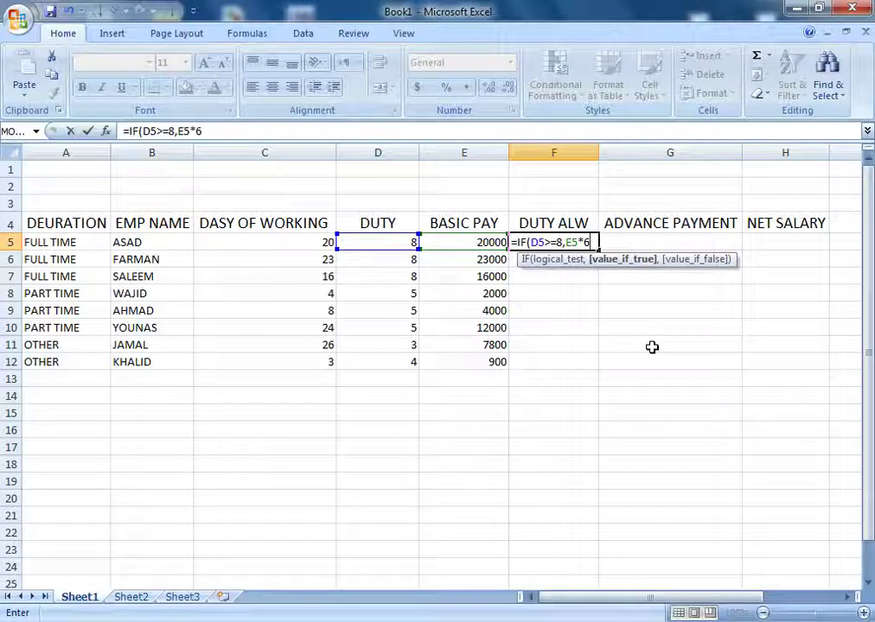
pyautogui.write('%')
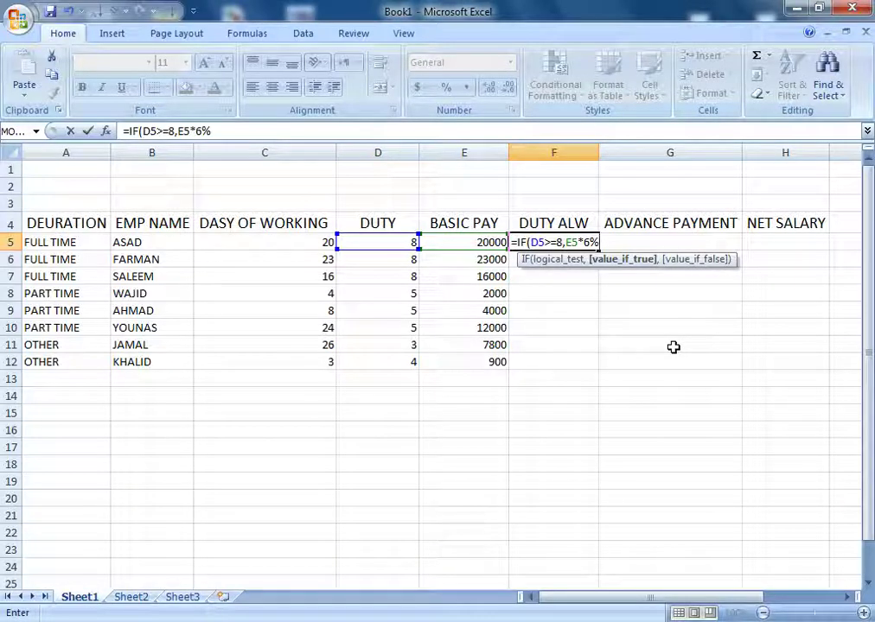
pyautogui.write(',IF(')
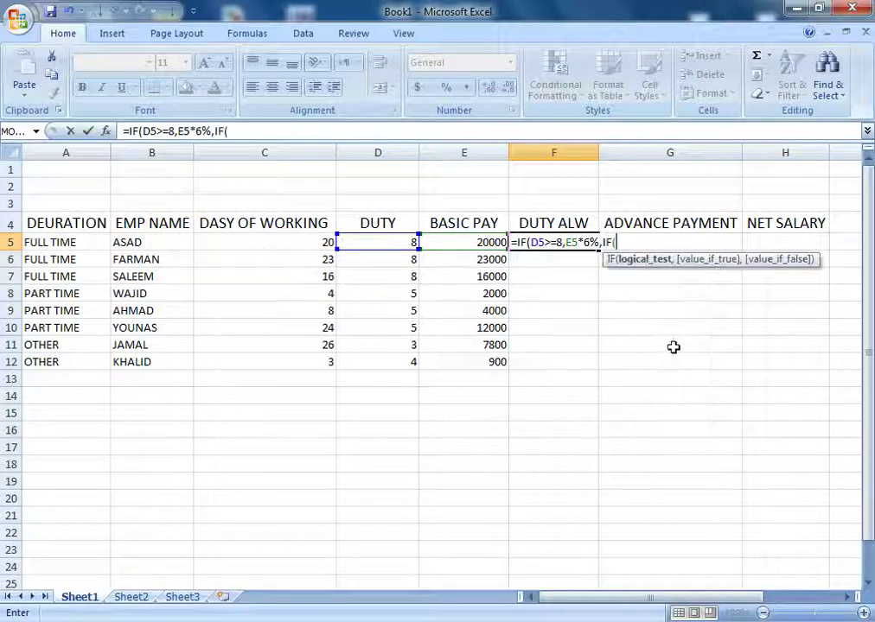
# Step: Add the nested test D5>=5 paying E5*4% to the F5 formula
pyautogui.click(394, 243)
pyautogui.write(':')
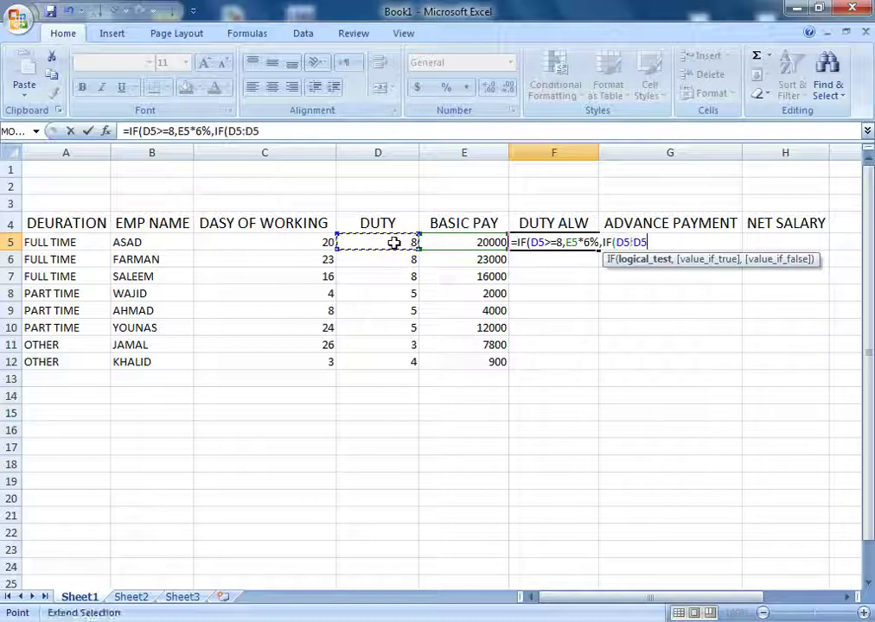
pyautogui.press('BackSpace')
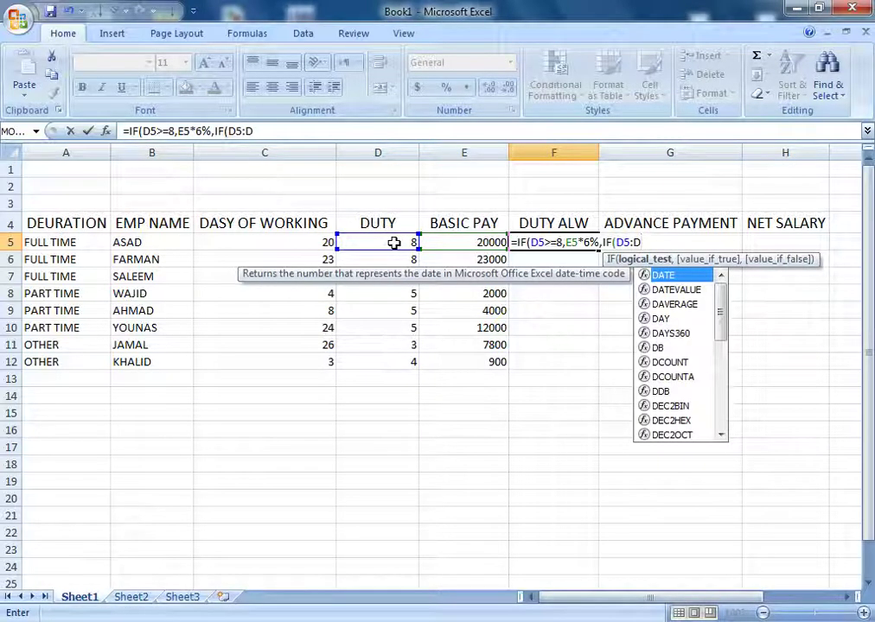
pyautogui.press('BackSpace')
pyautogui.press('BackSpace')
pyautogui.press('BackSpace')
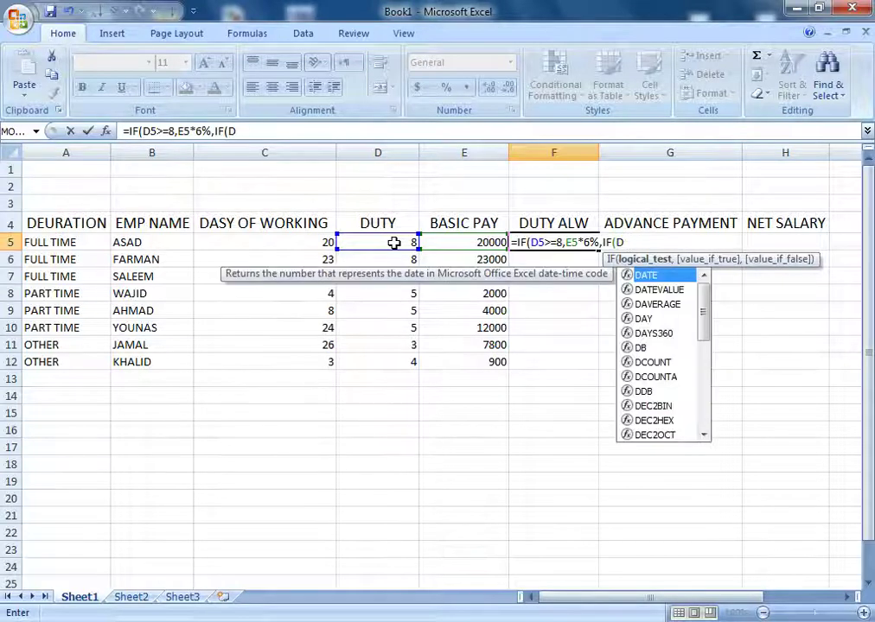
pyautogui.write('5')
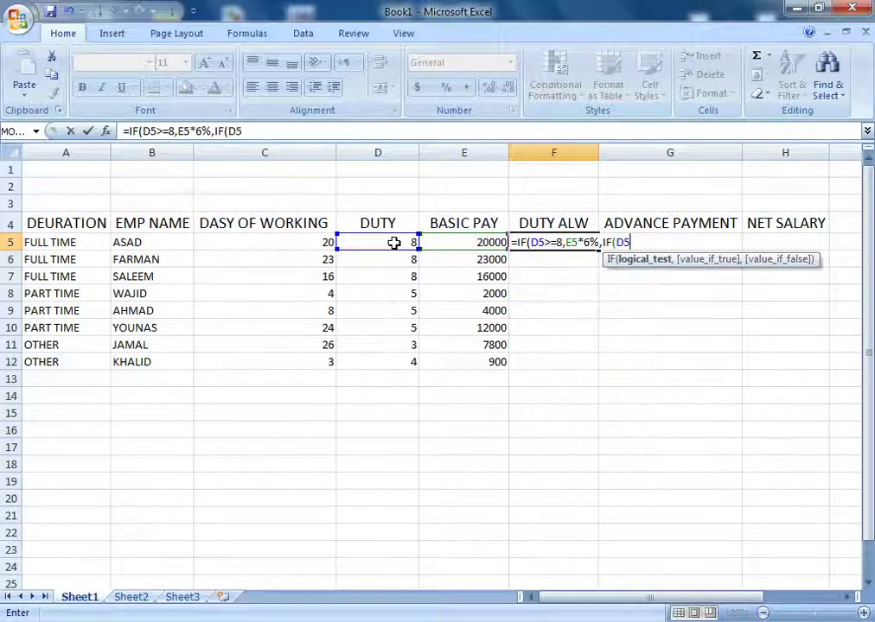
pyautogui.write('>=5')
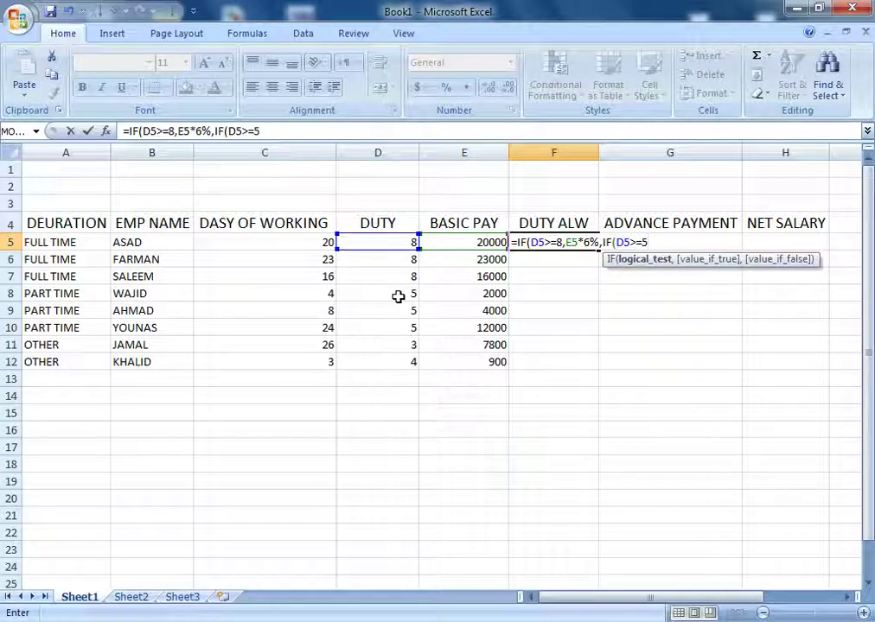
pyautogui.write(',')
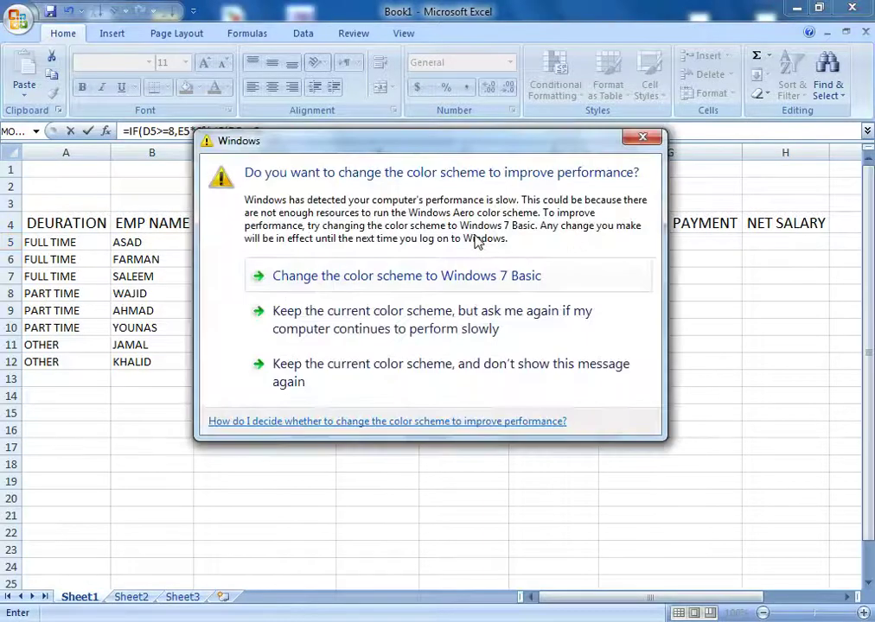
pyautogui.click(641, 136)
pyautogui.click(488, 241)
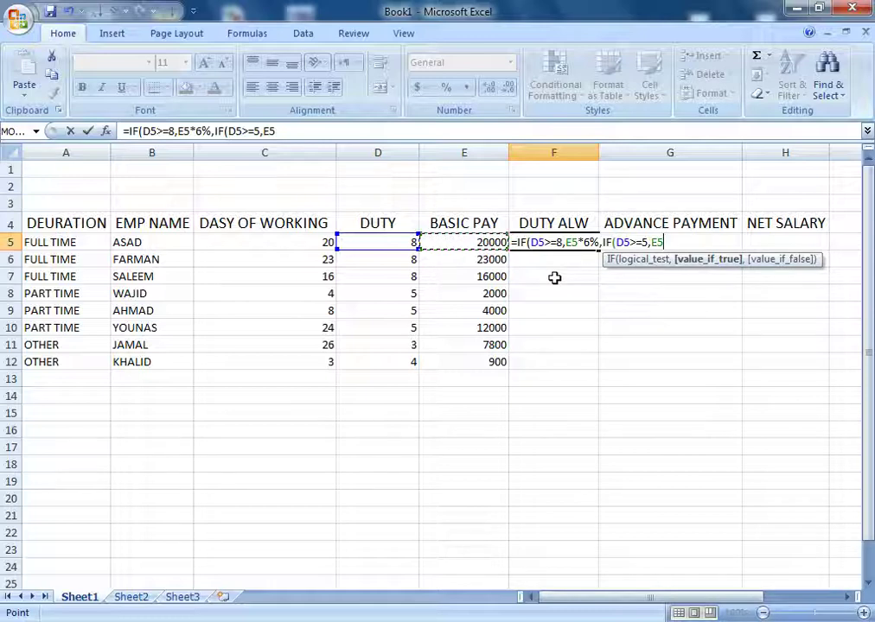
pyautogui.write('*')
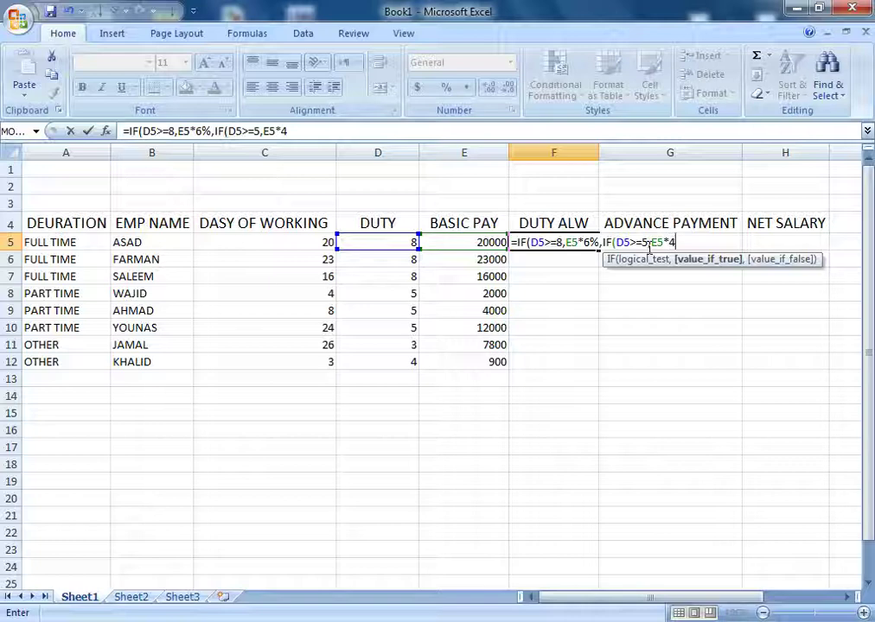
pyautogui.write('%')
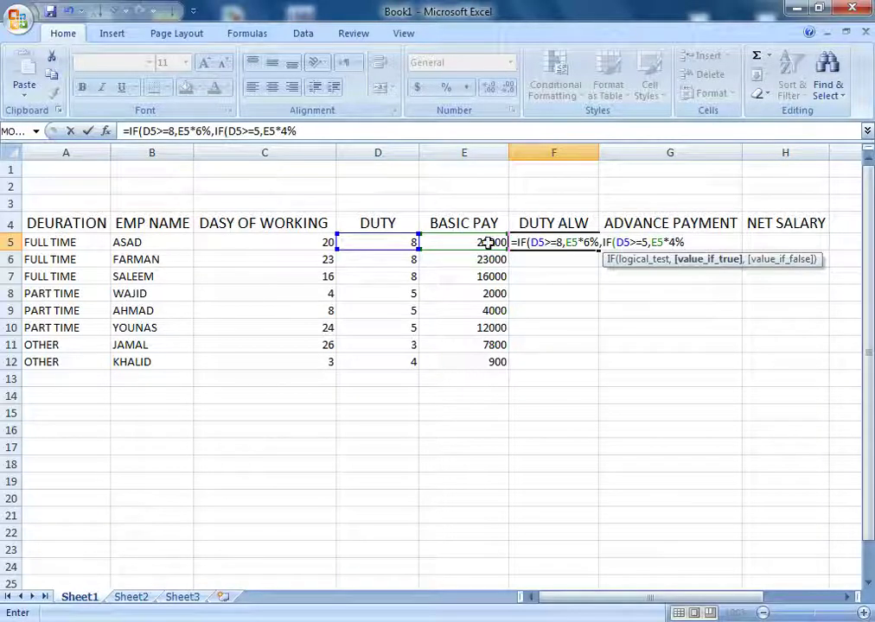
# Step: Finish with the fallback E5*200% and enter the formula, showing 1200
pyautogui.write(',')
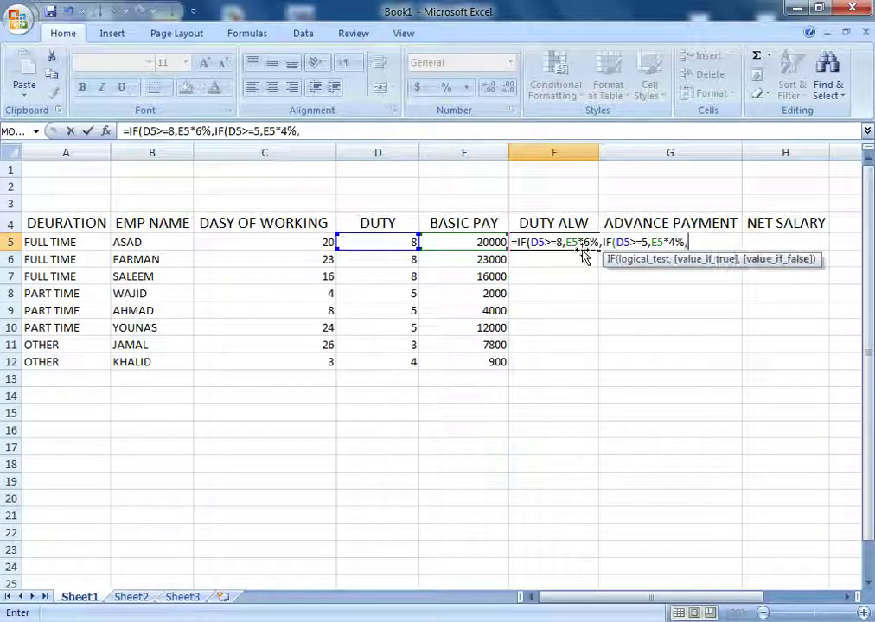
pyautogui.click(487, 241)
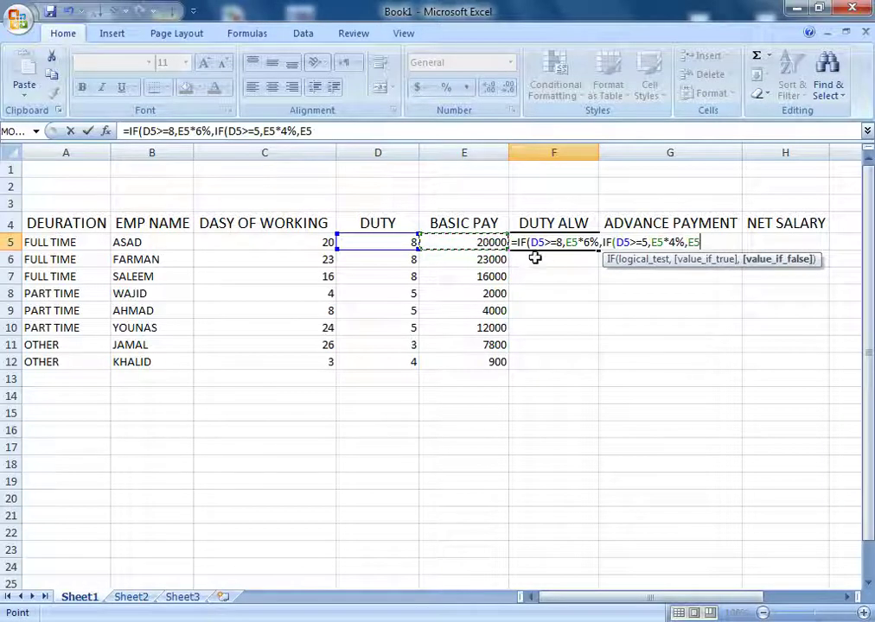
pyautogui.write('*')
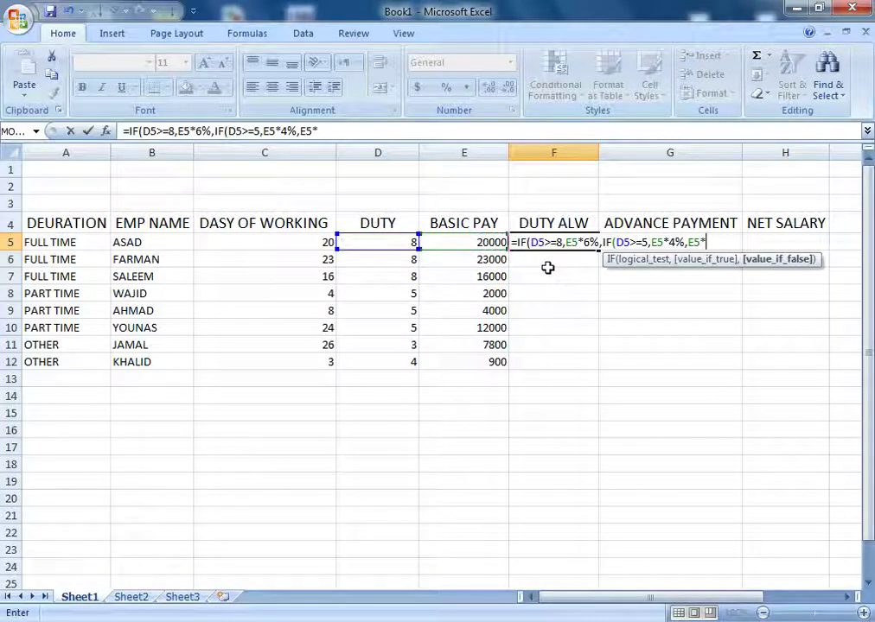
pyautogui.write('2')
pyautogui.write('00%')
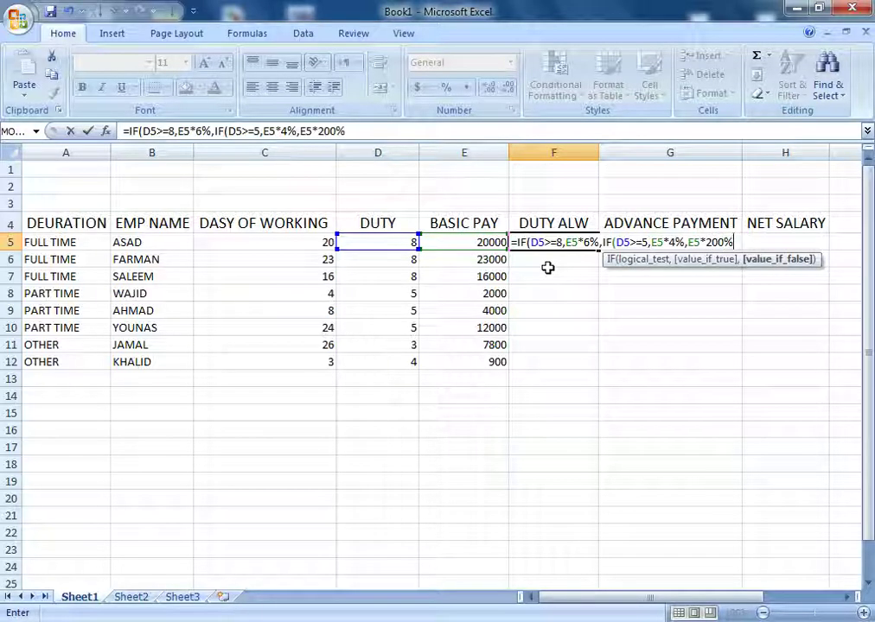
pyautogui.write(')')
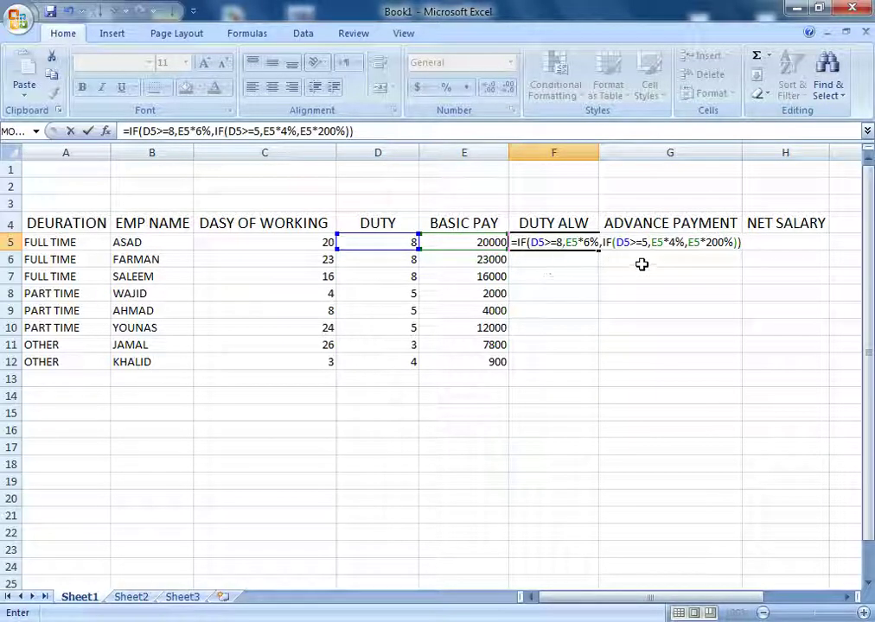
pyautogui.click(741, 243)
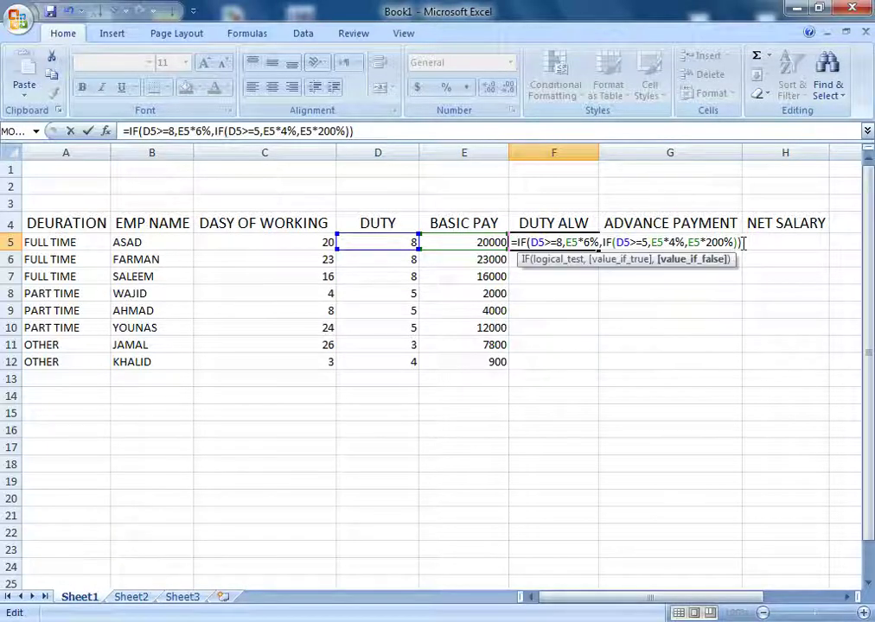
pyautogui.press('Return')
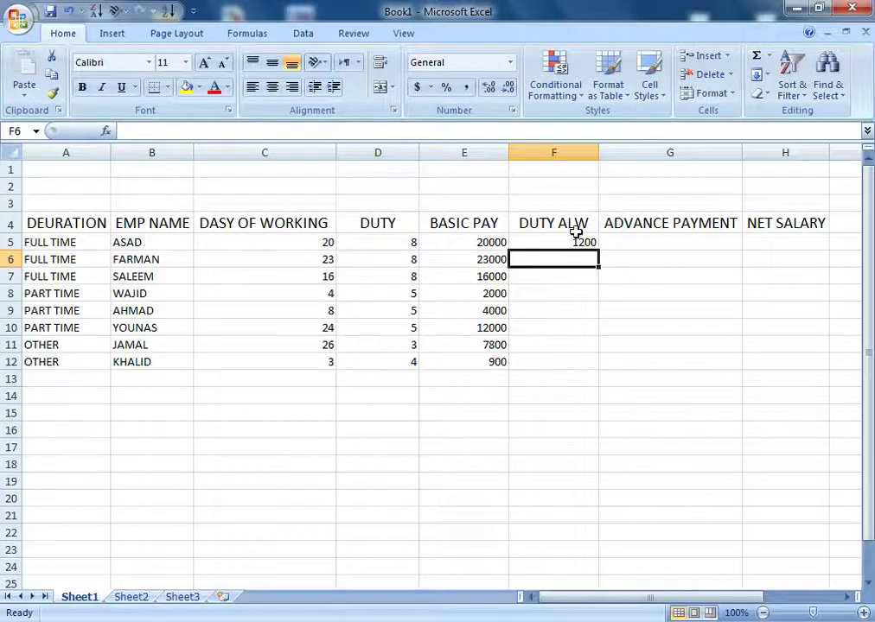
# Step: Copy the F5 duty allowance formula down to F12 and inspect the 15600 result
pyautogui.click(588, 243)
pyautogui.moveTo(599, 250); pyautogui.dragTo(589, 364)
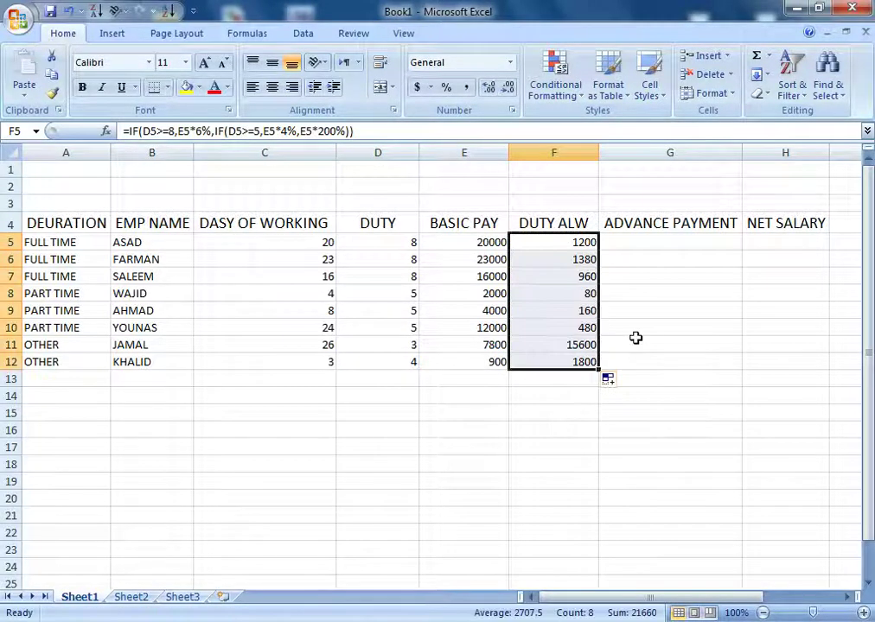
pyautogui.click(635, 338)
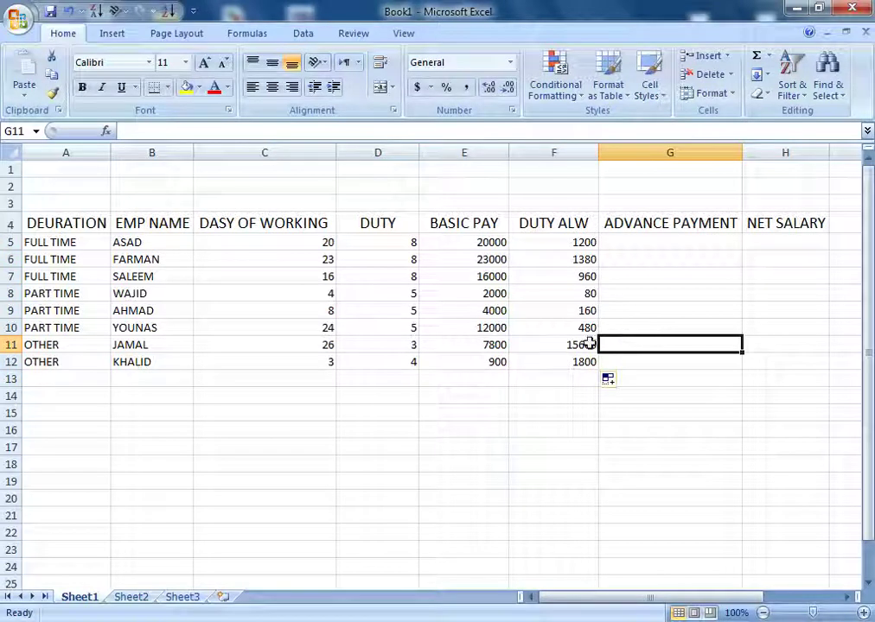
pyautogui.click(583, 343)
pyautogui.click(643, 300)
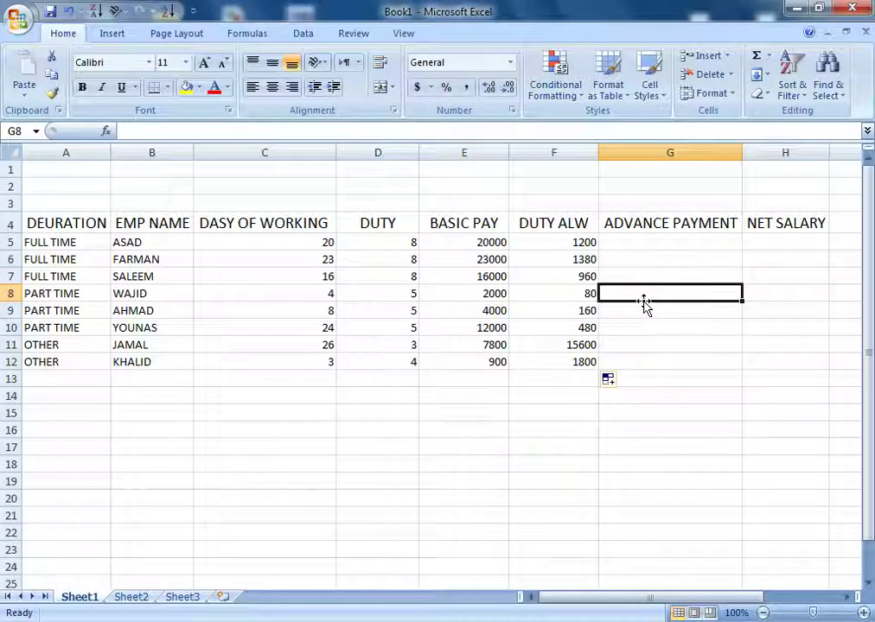
# Step: Change F5's fallback rate from 200% to 2% and refill the formula through F12
pyautogui.click(558, 244)
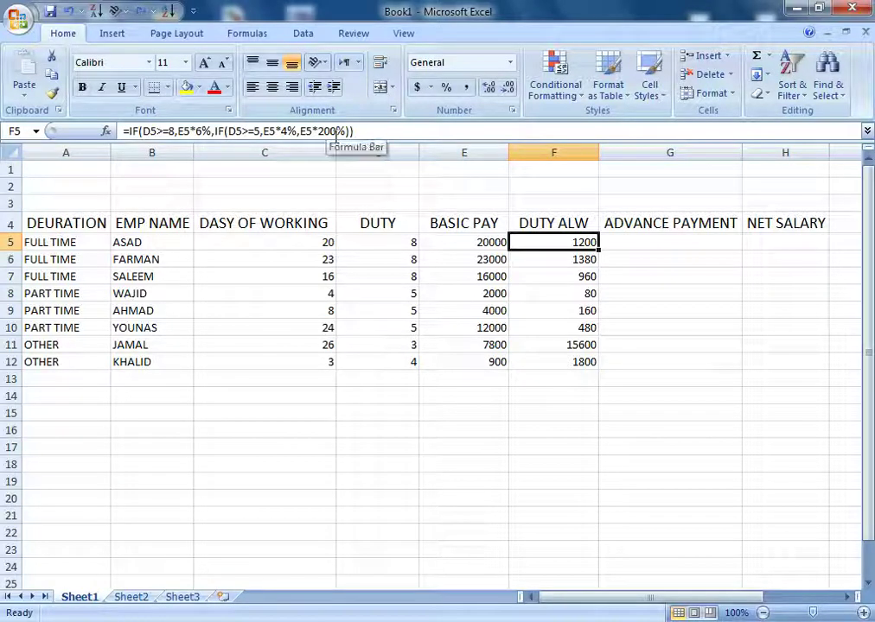
pyautogui.click(337, 131)
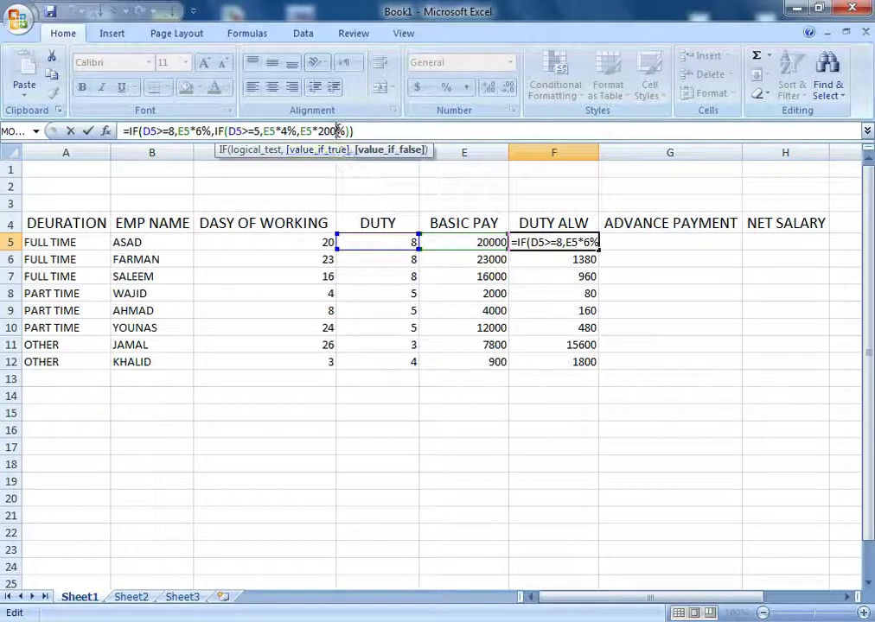
pyautogui.press('BackSpace')
pyautogui.press('BackSpace')
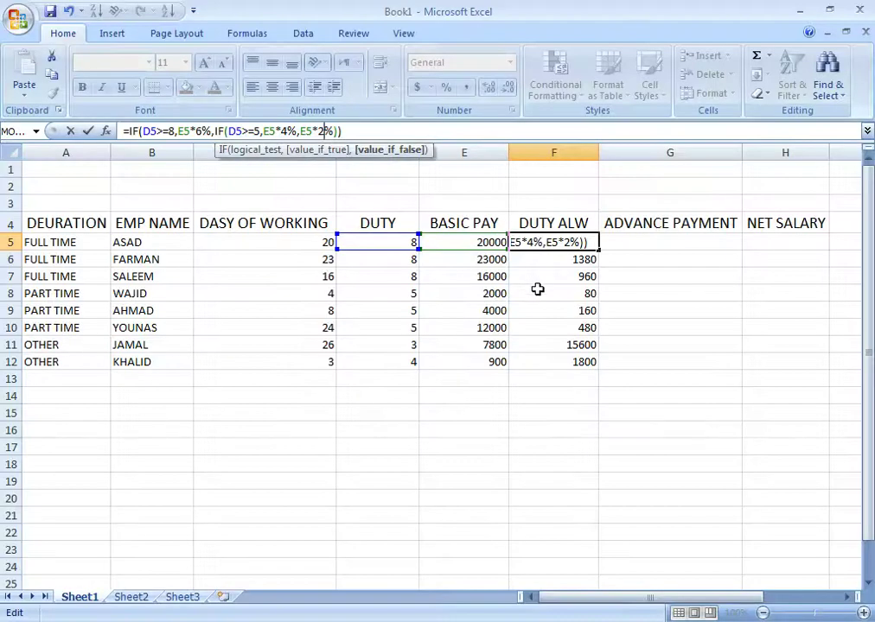
pyautogui.click(592, 244)
pyautogui.press('Return')
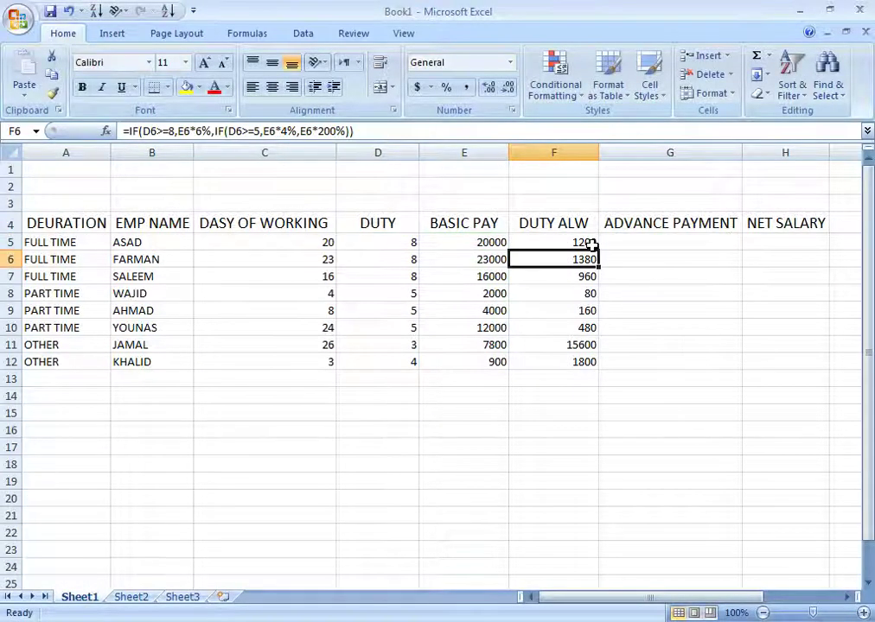
pyautogui.click(591, 245)
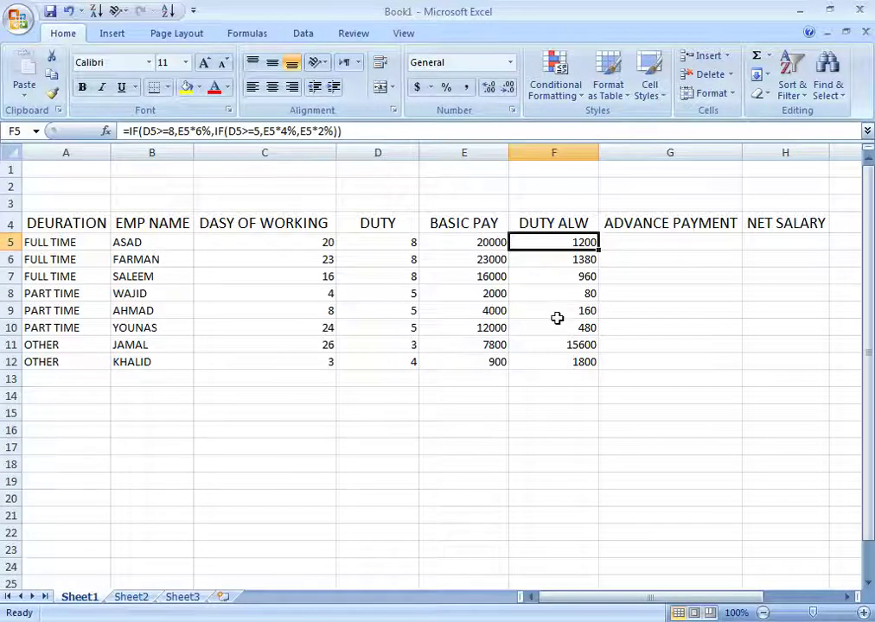
pyautogui.moveTo(599, 248); pyautogui.dragTo(598, 369)
pyautogui.click(632, 394)
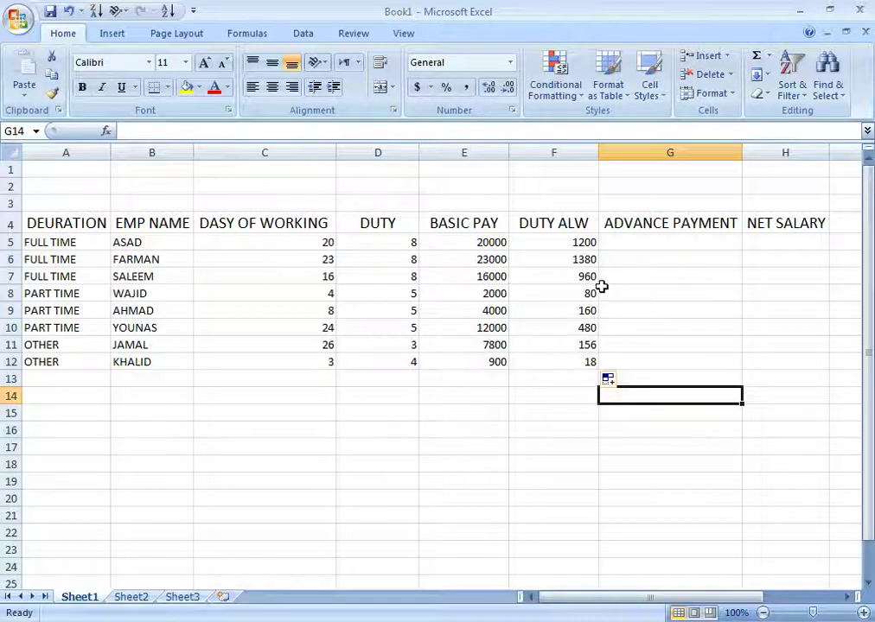
# Step: Enter advance payments 5000, 200, 3000 and 1000 in G5:G8
pyautogui.click(577, 242)
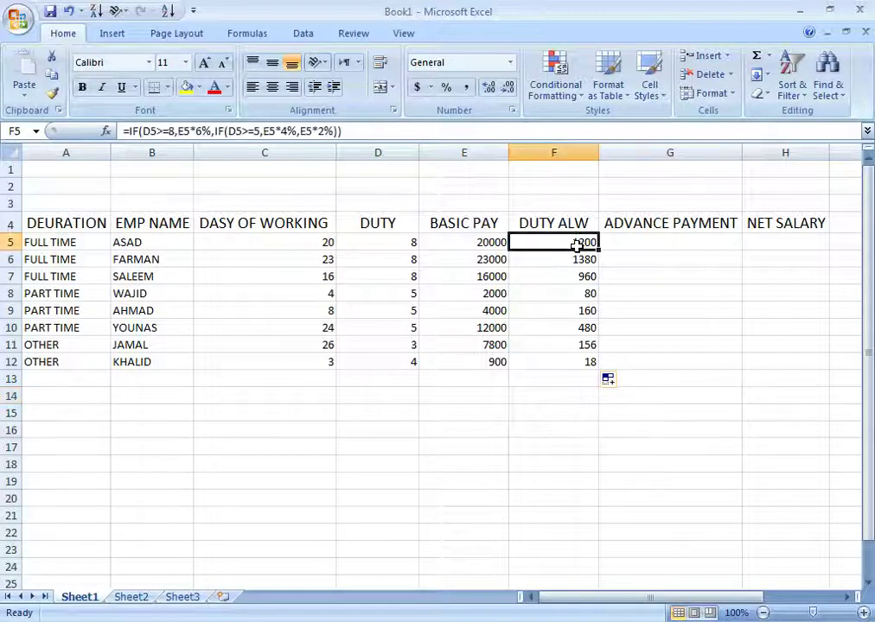
pyautogui.click(659, 240)
pyautogui.write('5000')
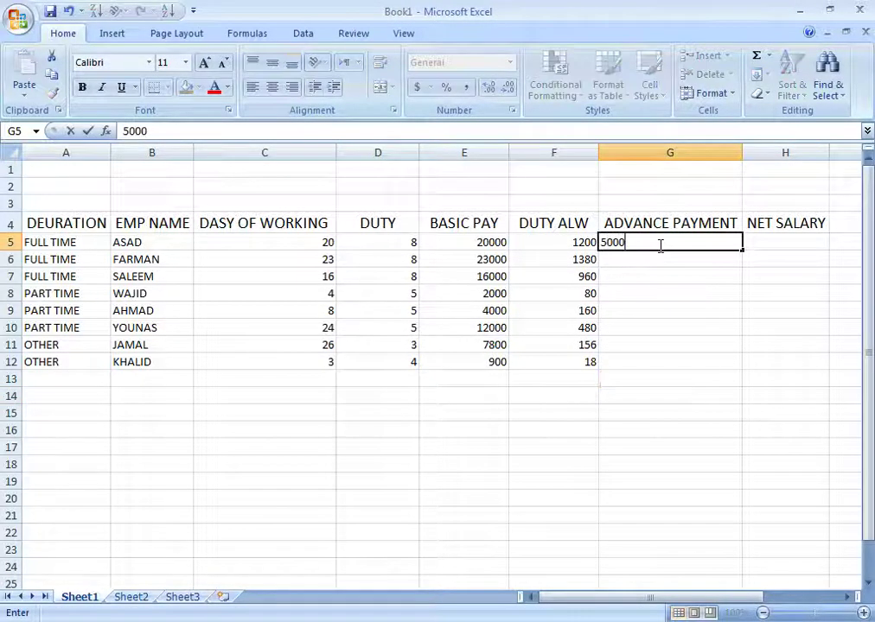
pyautogui.press('Return')
pyautogui.write('2')
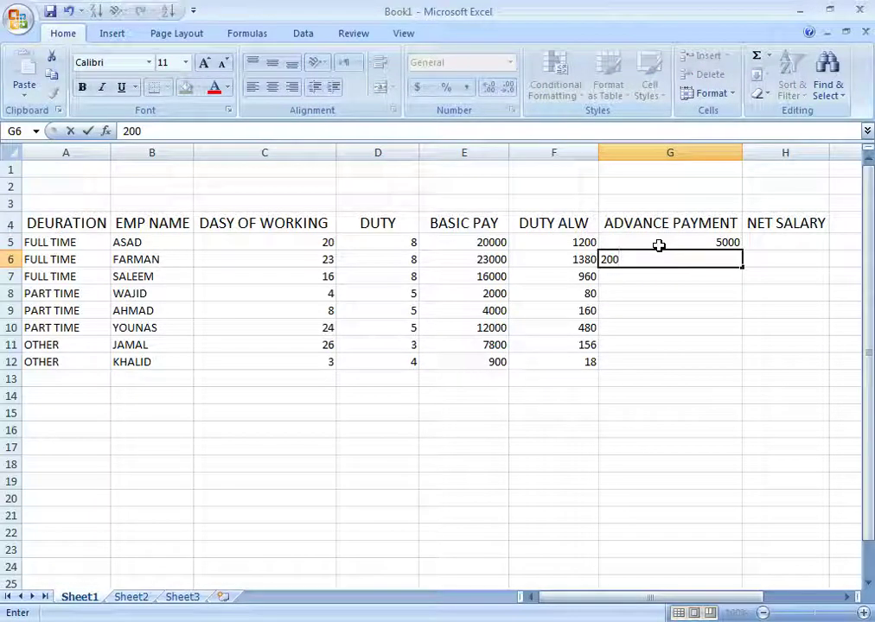
pyautogui.write('0')
pyautogui.write('0')
pyautogui.press('Return')
pyautogui.press('Up')
pyautogui.press('Up')
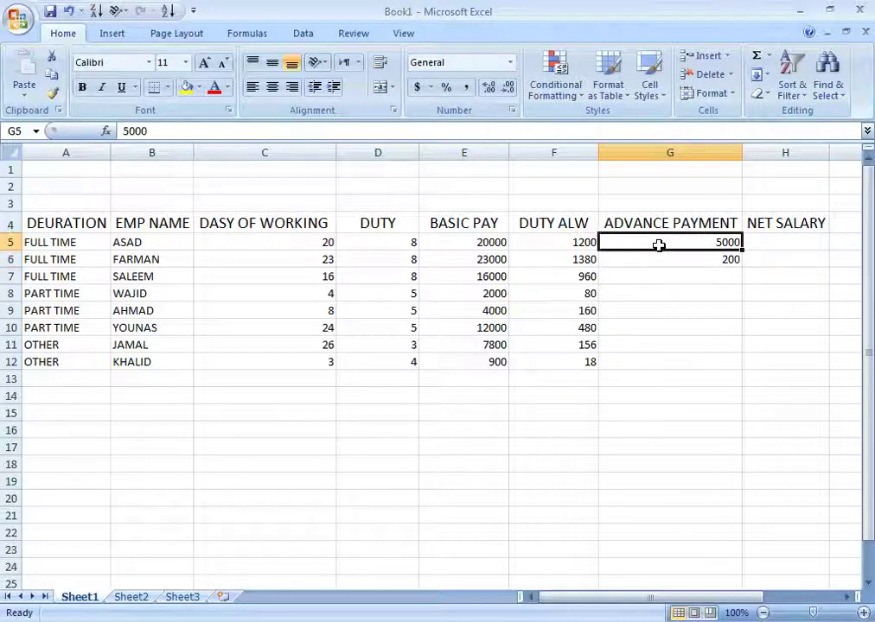
pyautogui.press('Down')
pyautogui.press('Down')
pyautogui.write('3000')
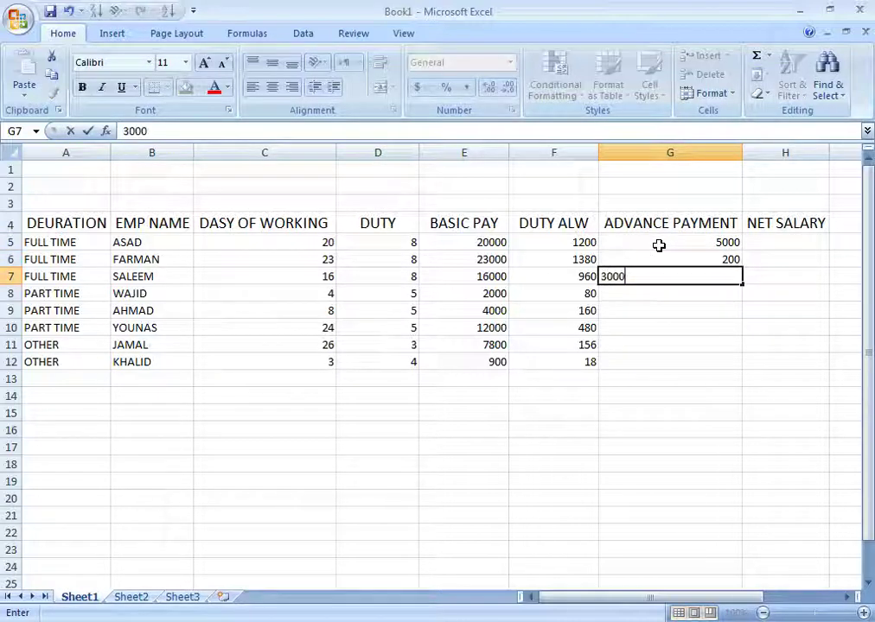
pyautogui.press('Return')
pyautogui.write('1000')
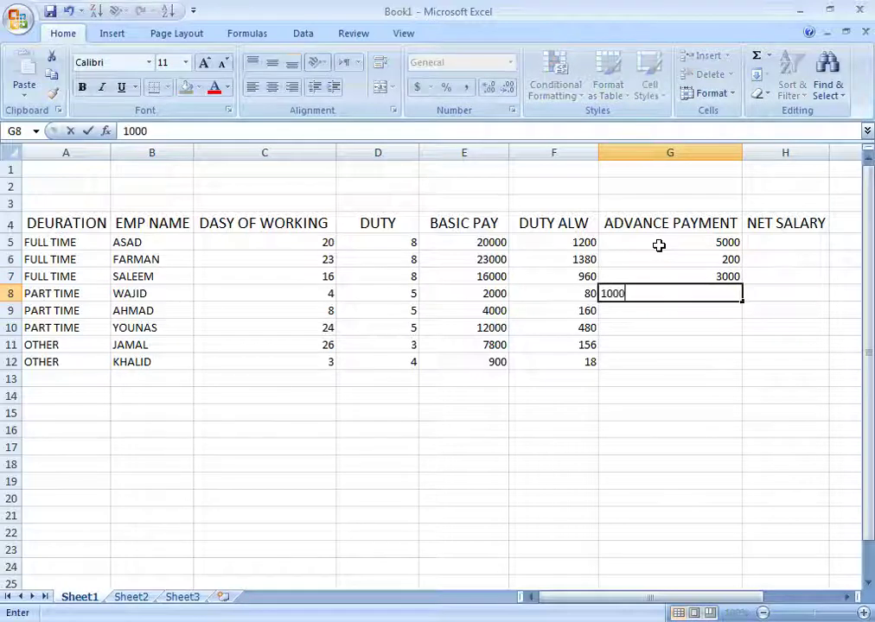
pyautogui.press('Return')
# Step: Copy G6:G8 into G9:G11 and enter 6000 in G12
pyautogui.moveTo(710, 257); pyautogui.dragTo(716, 291)
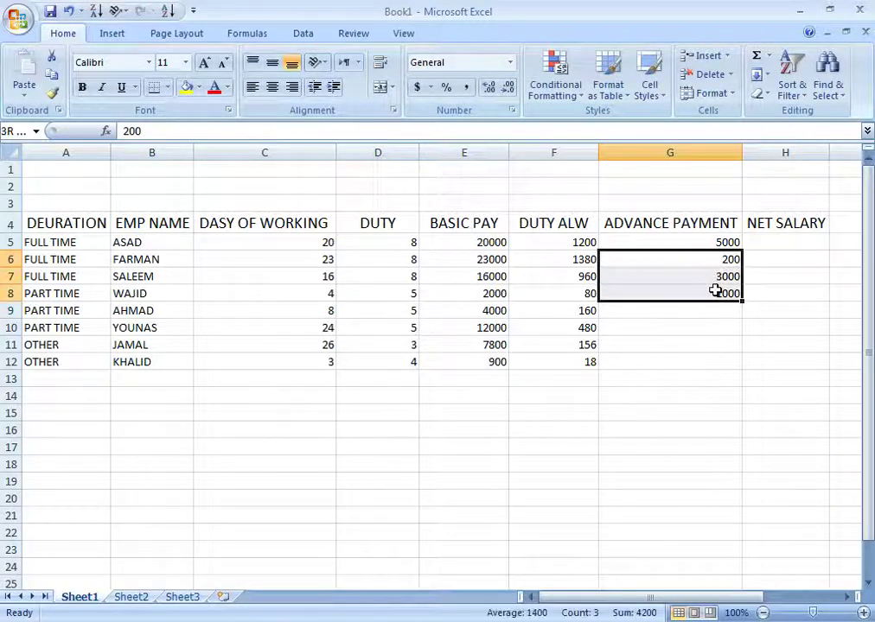
pyautogui.hotkey('ctrl', 'c')
pyautogui.click(699, 311)
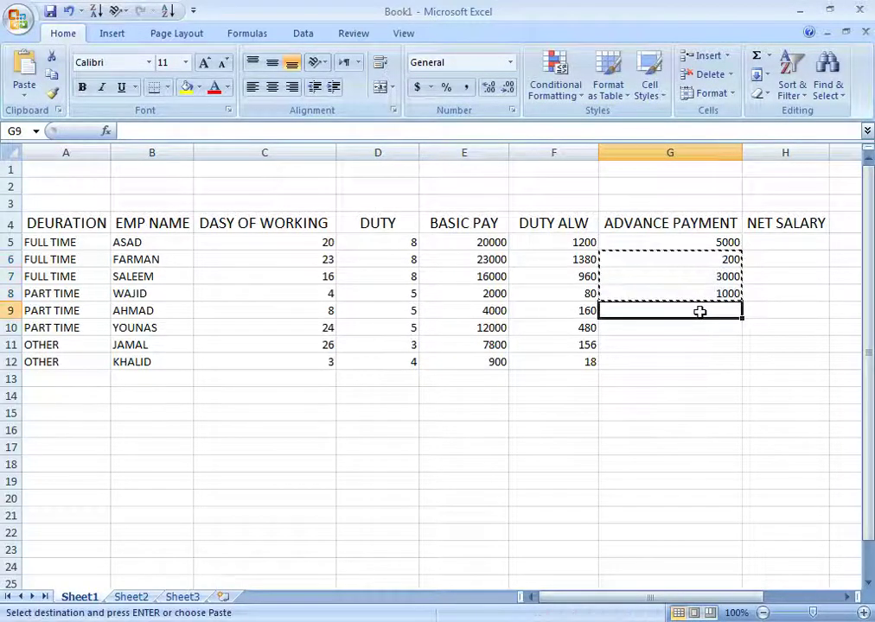
pyautogui.hotkey('ctrl', 'v')
pyautogui.press('Escape')
pyautogui.click(700, 365)
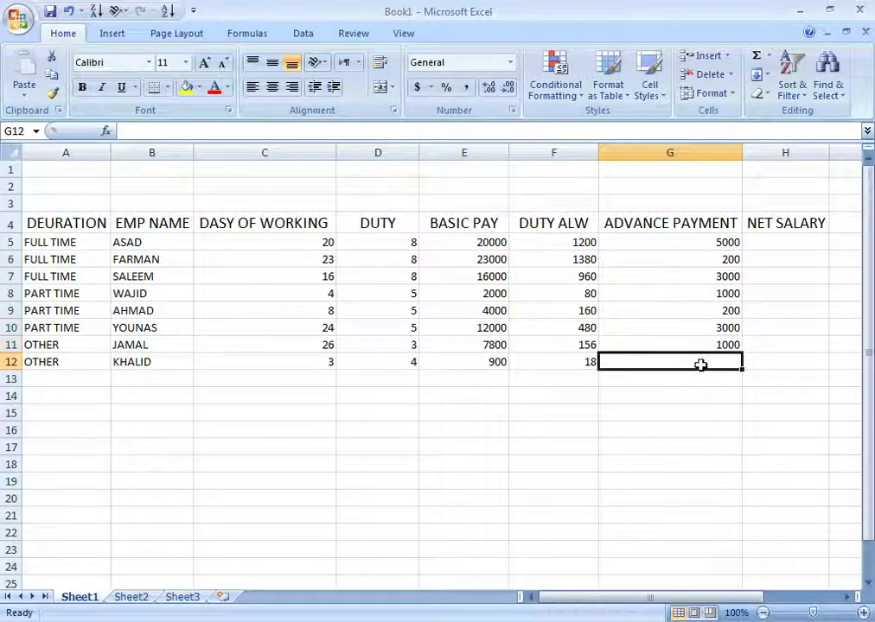
pyautogui.write('6000')
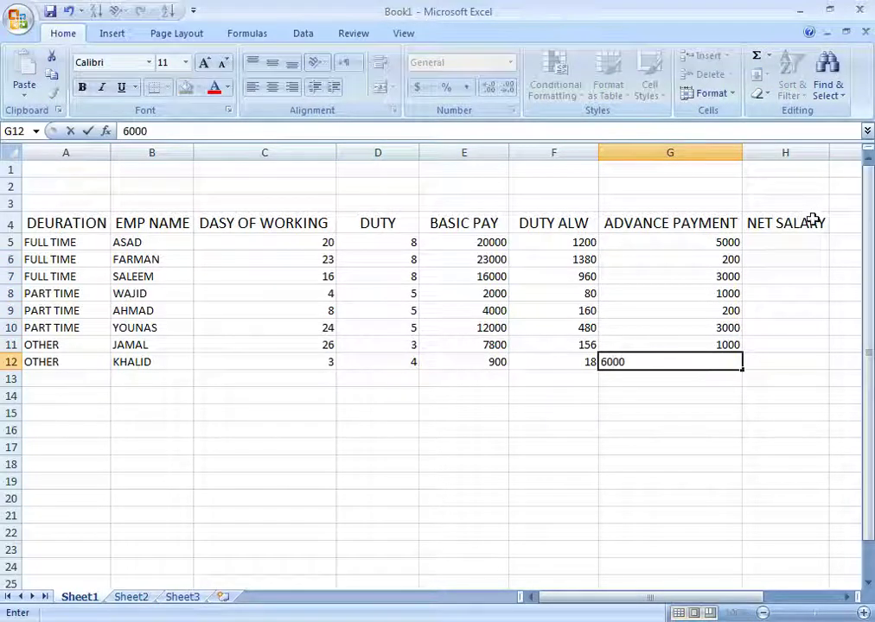
pyautogui.click(801, 244)
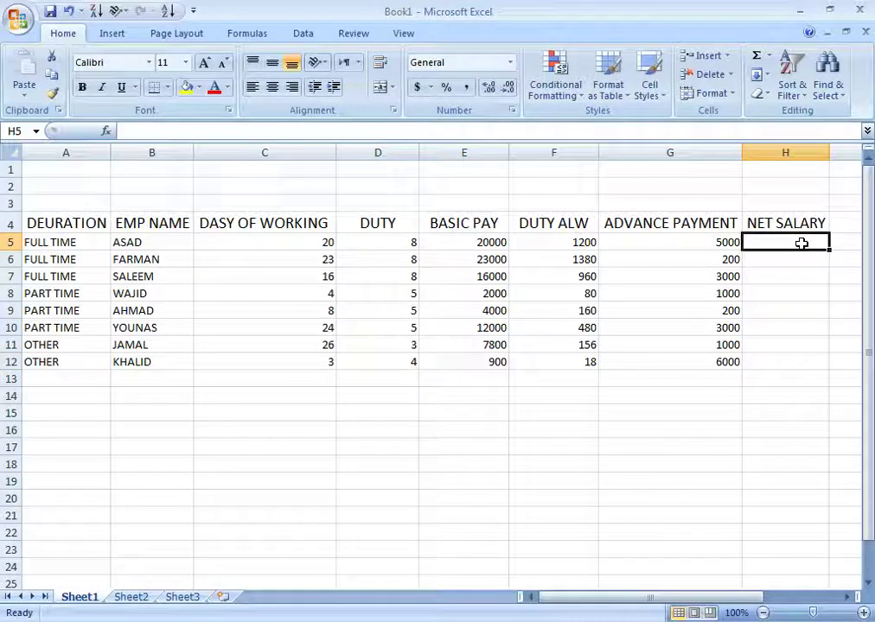
# Step: Enter a first =SUM net salary formula in H5 using E5, F5 and G5, accepting Excel's correction
pyautogui.write('=')
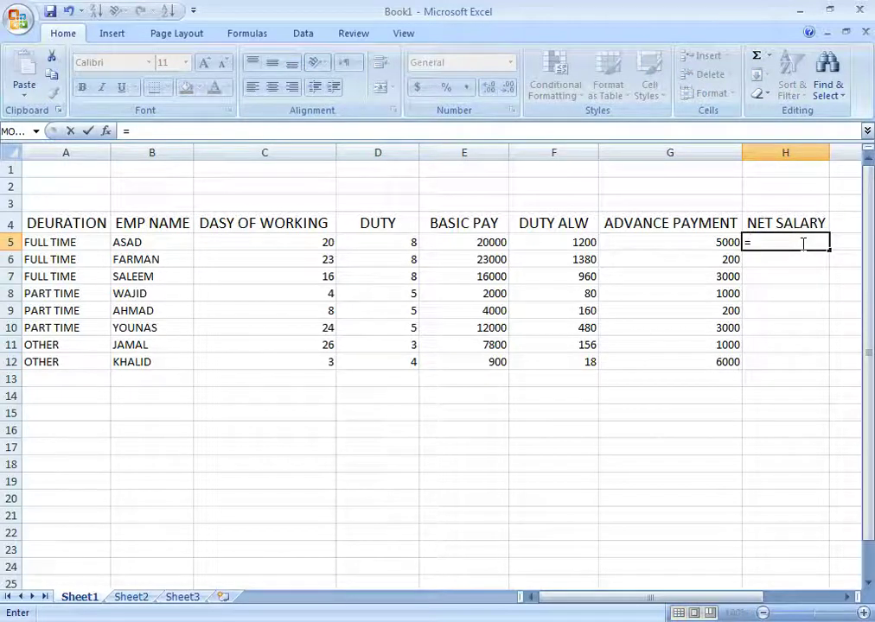
pyautogui.write('SUM')
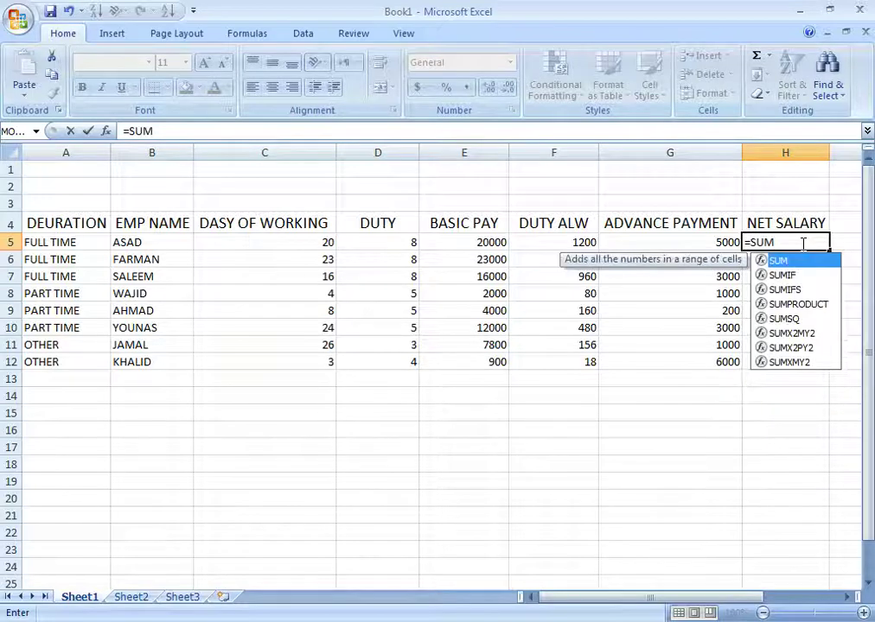
pyautogui.write('(')
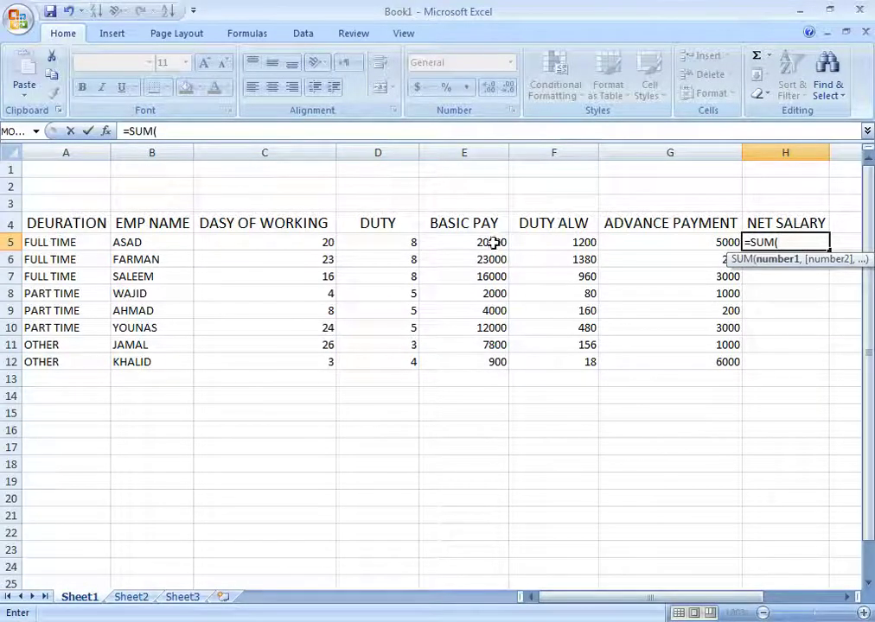
pyautogui.click(492, 244)
pyautogui.write('+')
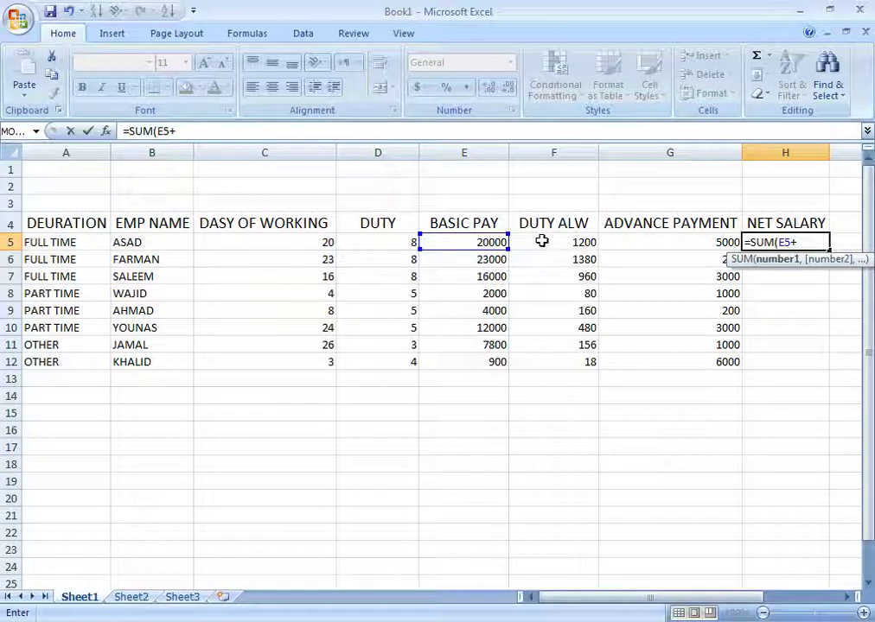
pyautogui.click(541, 241)
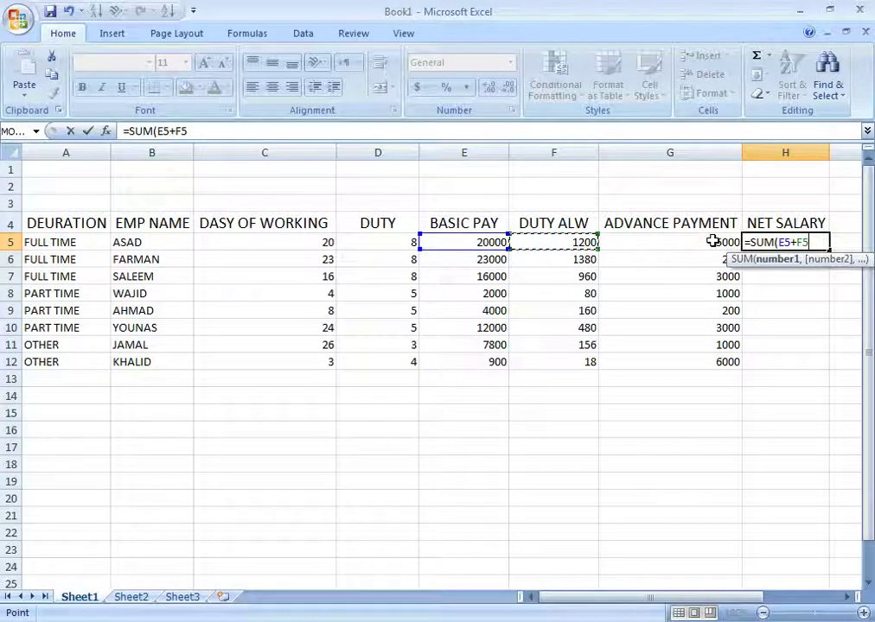
pyautogui.write(')-')
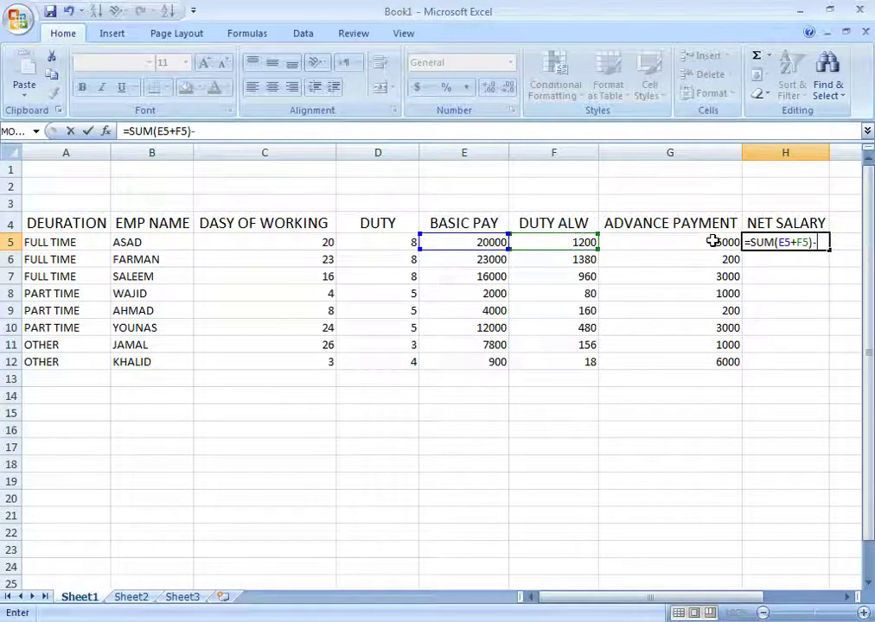
pyautogui.click(713, 242)
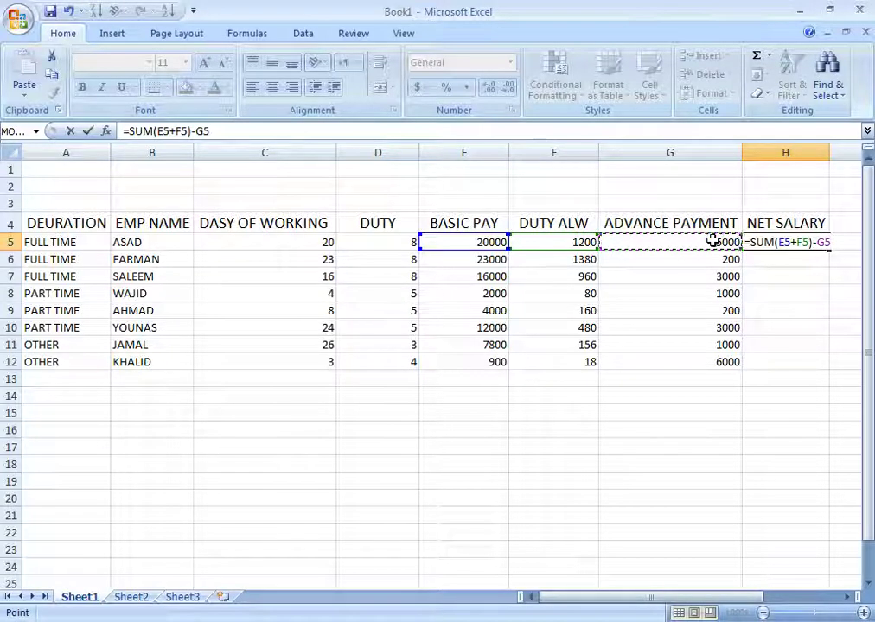
pyautogui.write(')')
pyautogui.press('Return')
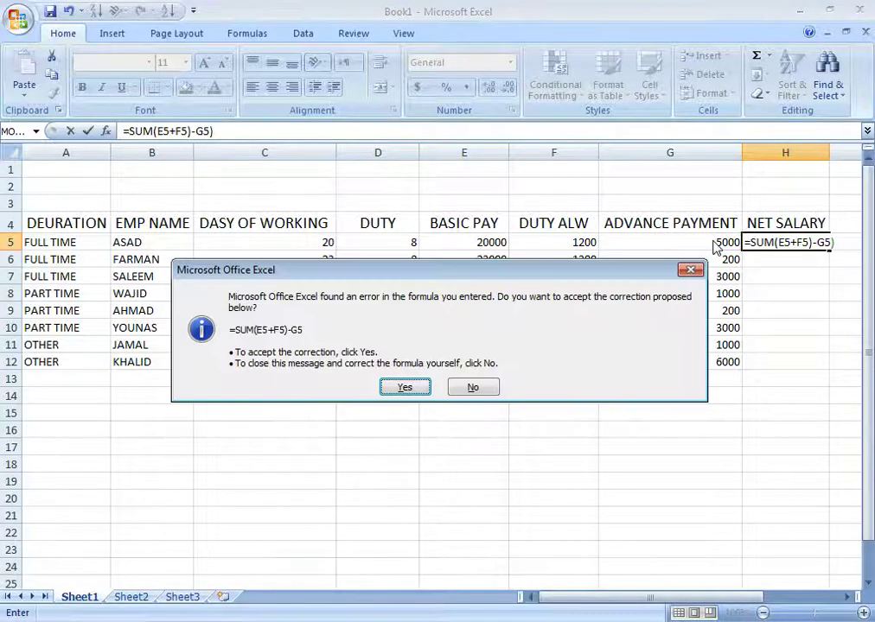
pyautogui.press('Return')
pyautogui.click(811, 244)
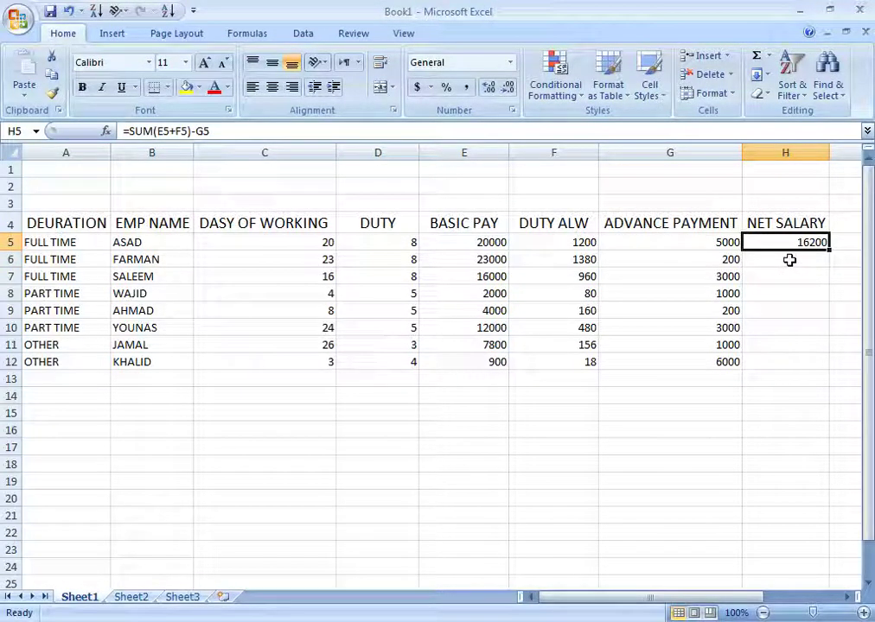
pyautogui.click(789, 260)
# Step: Rewrite H5 as =SUM(E5+F5-G5), giving 16200
pyautogui.click(789, 242)
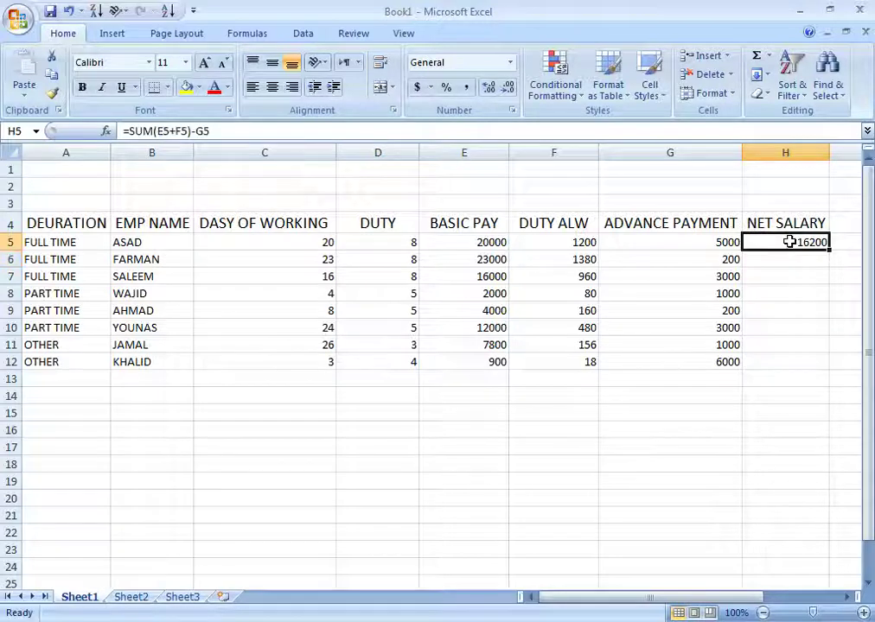
pyautogui.write('=SUM')
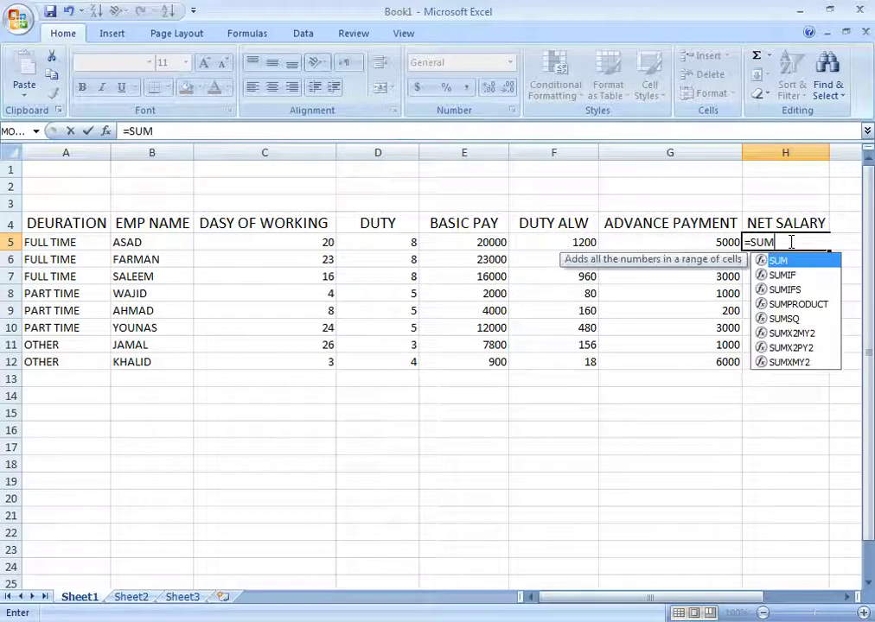
pyautogui.write('(')
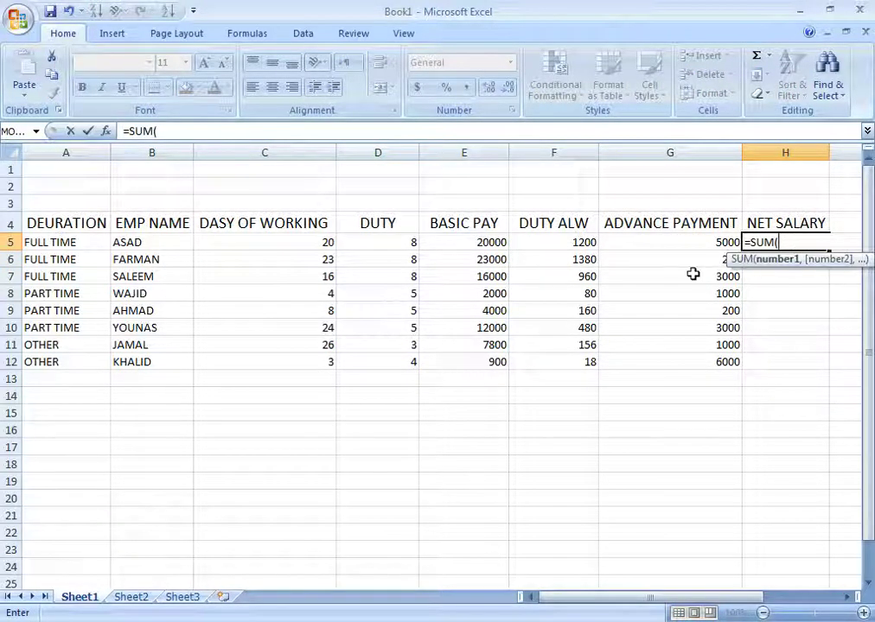
pyautogui.click(489, 245)
pyautogui.write('+')
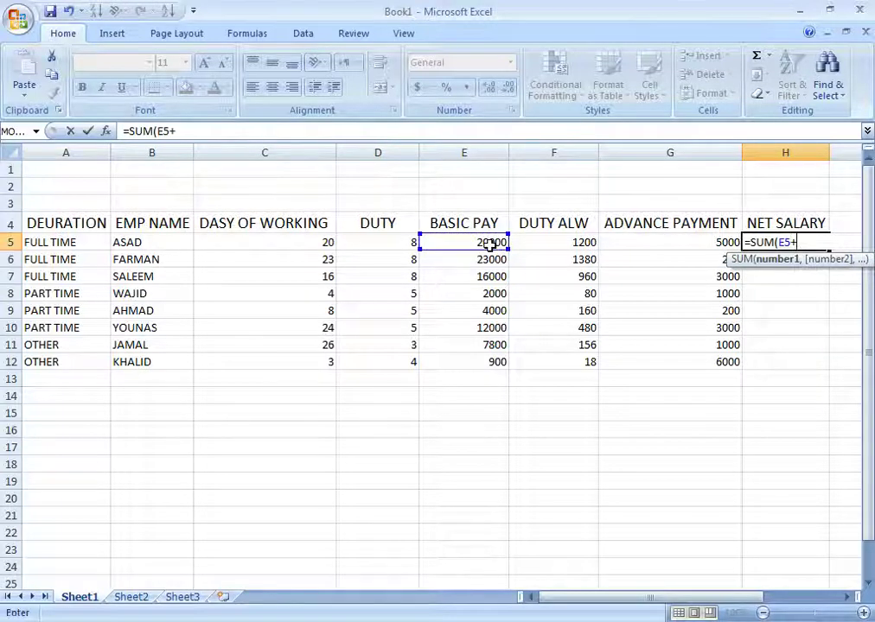
pyautogui.click(591, 243)
pyautogui.write('-')
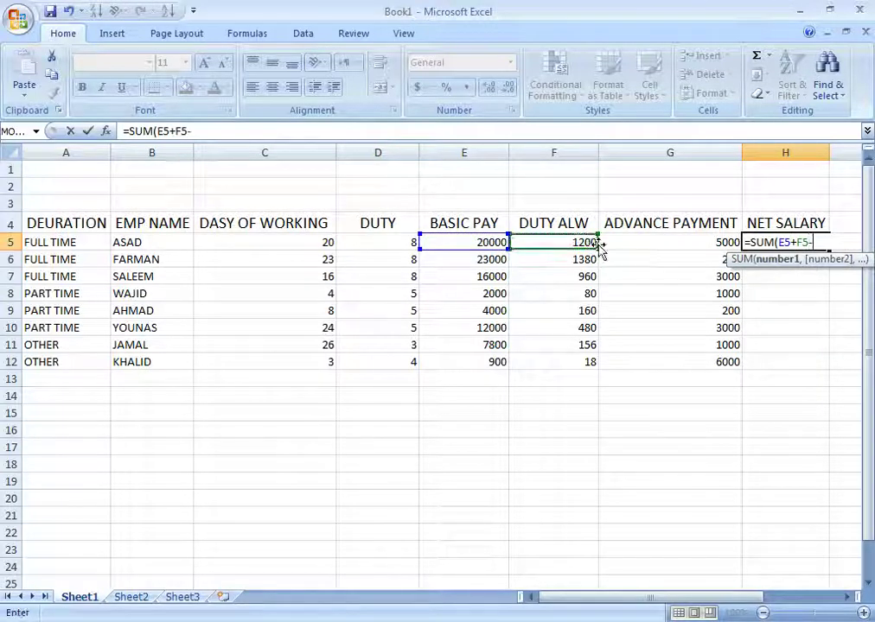
pyautogui.click(655, 246)
pyautogui.press('Return')
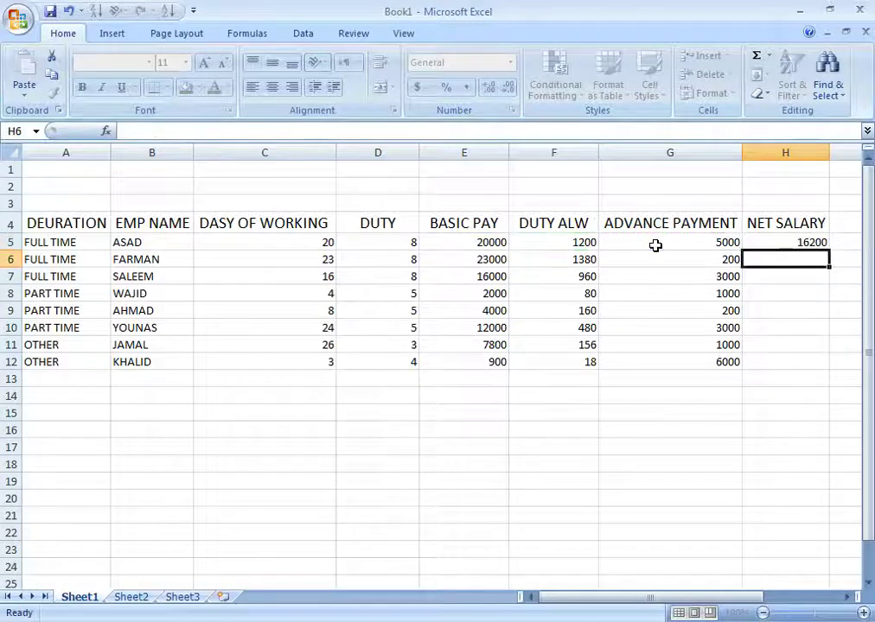
pyautogui.click(793, 243)
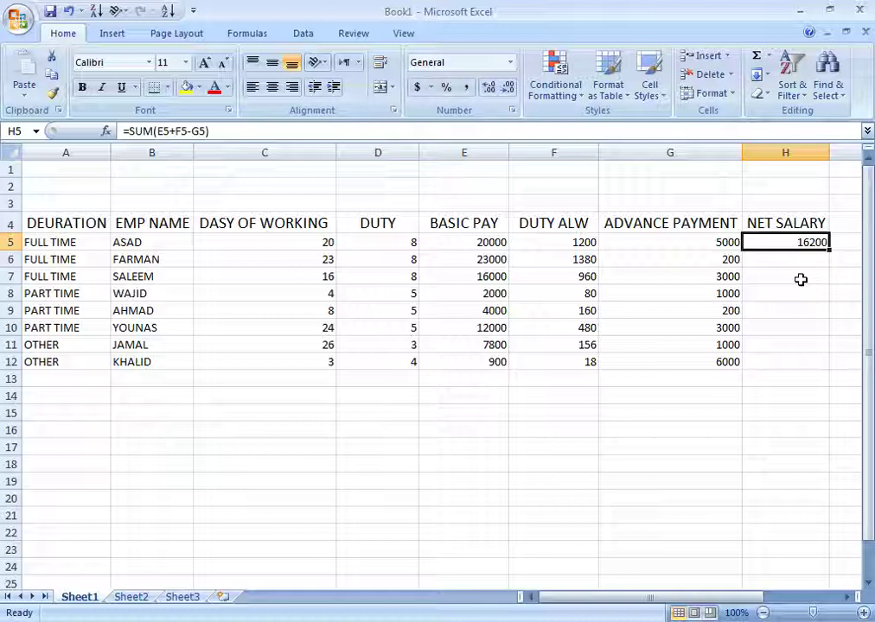
# Step: Undo the last entries and set the final advance payment to 600
pyautogui.hotkey('ctrl', 'z')
pyautogui.hotkey('ctrl', 'z')
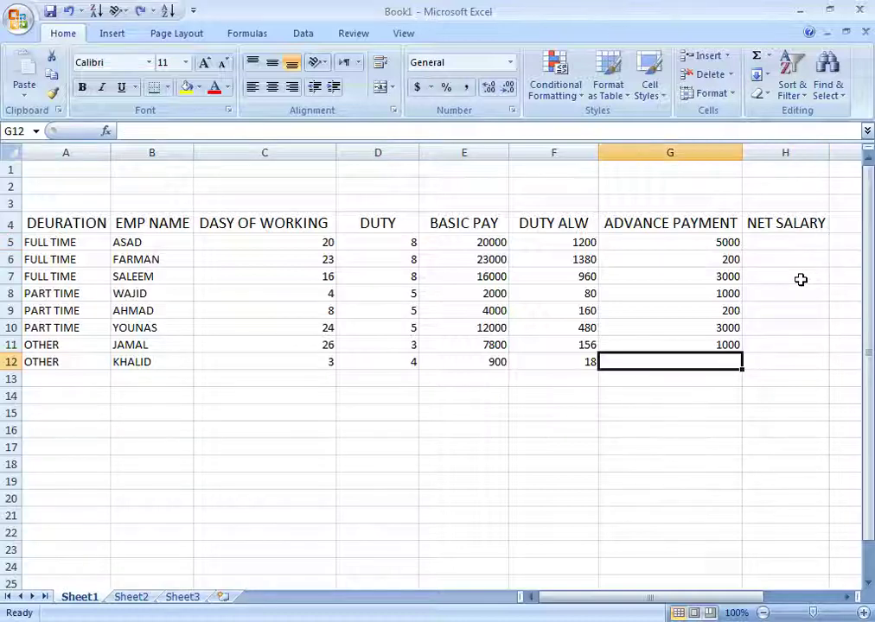
pyautogui.write('6')
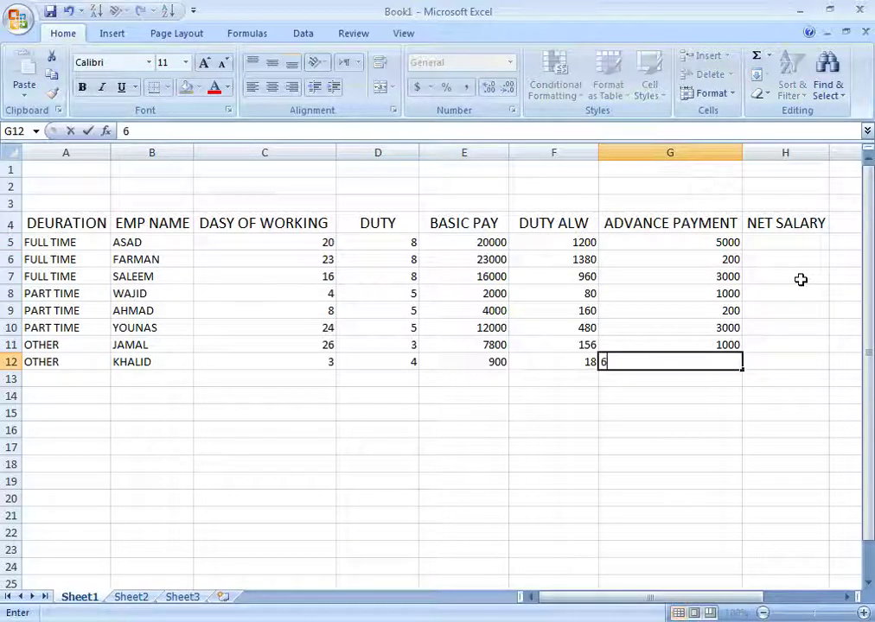
pyautogui.write('9')
pyautogui.write('00')
pyautogui.press('Tab')
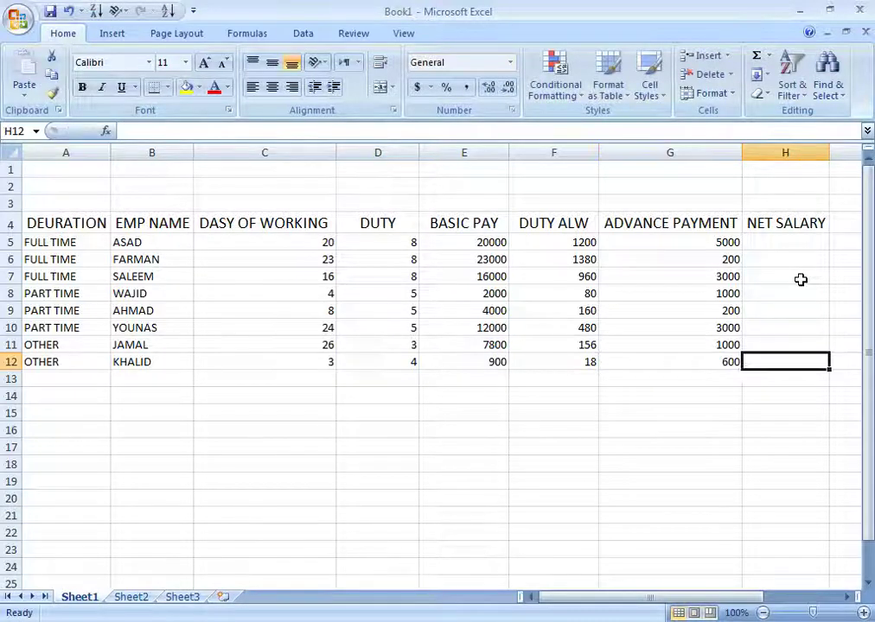
pyautogui.press('Up')
pyautogui.press('Up')
pyautogui.press('Up')
pyautogui.press('Up')
pyautogui.press('Up')
pyautogui.press('Up')
# Step: Rebuild H5 as =SUM(E5+F5)-G5, accepting the correction, still showing 16200
pyautogui.write('=S')
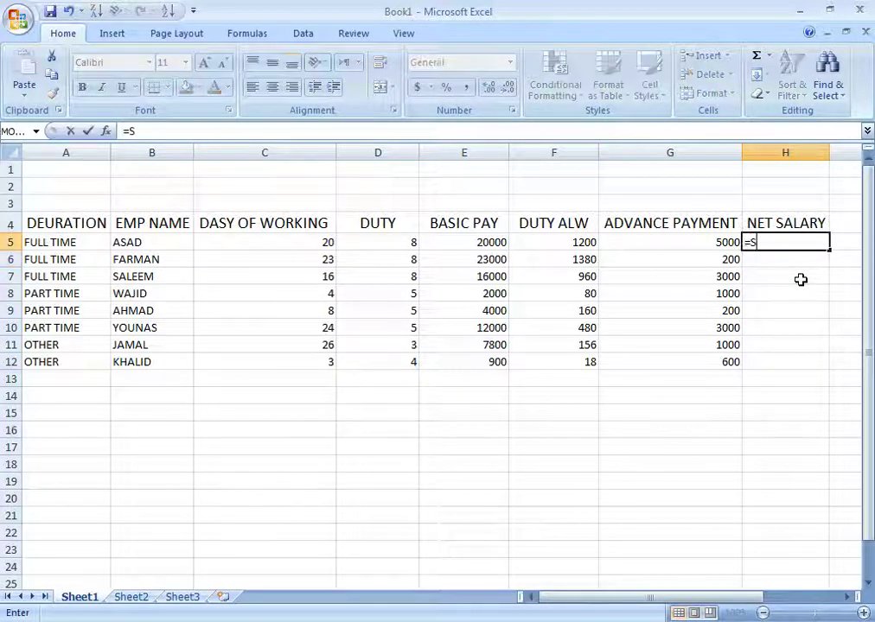
pyautogui.write('UM(')
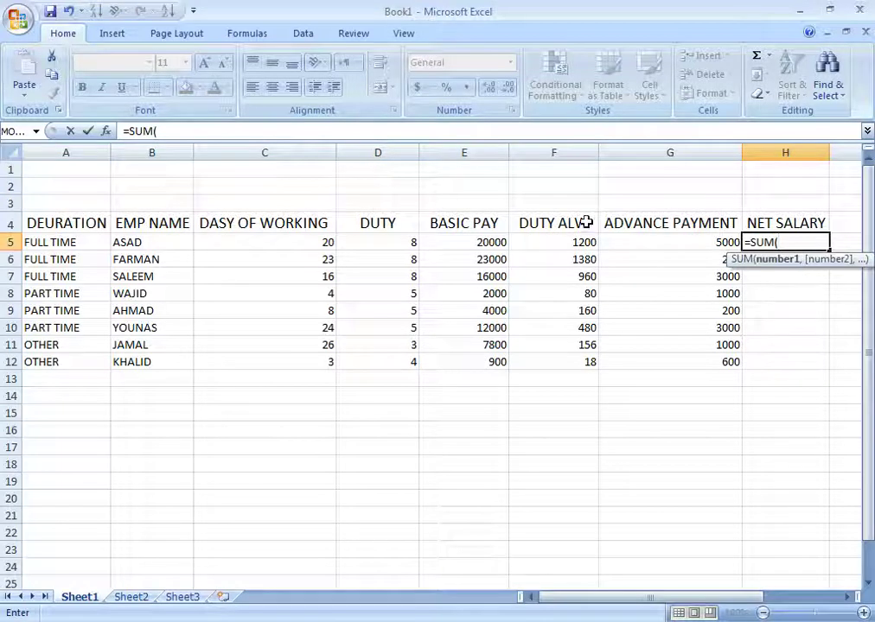
pyautogui.click(501, 241)
pyautogui.write('+')
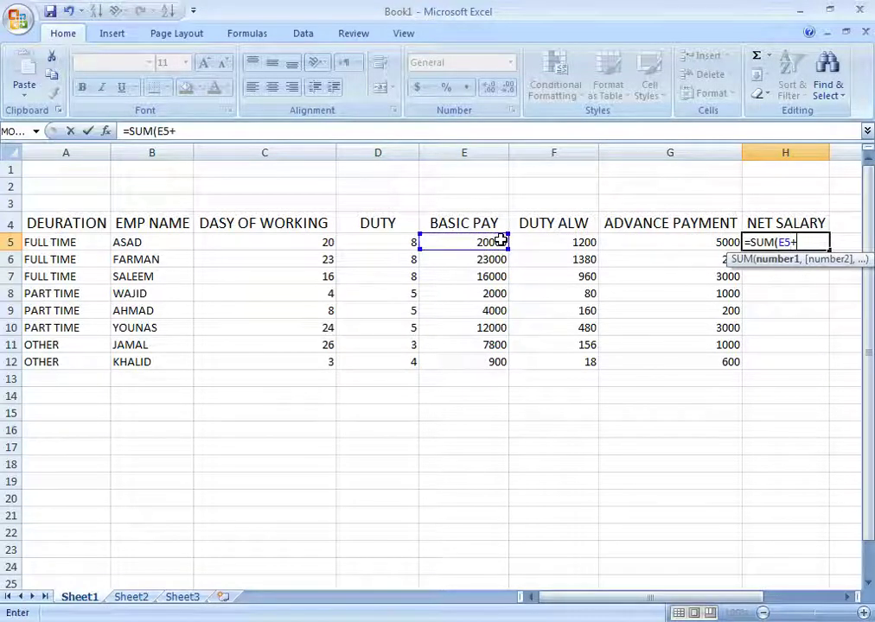
pyautogui.click(570, 242)
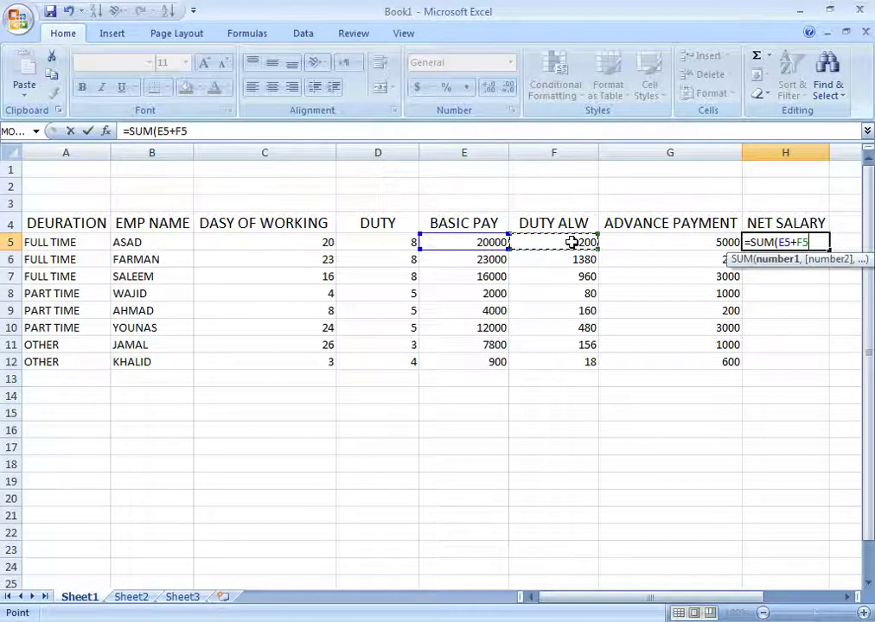
pyautogui.write(')-')
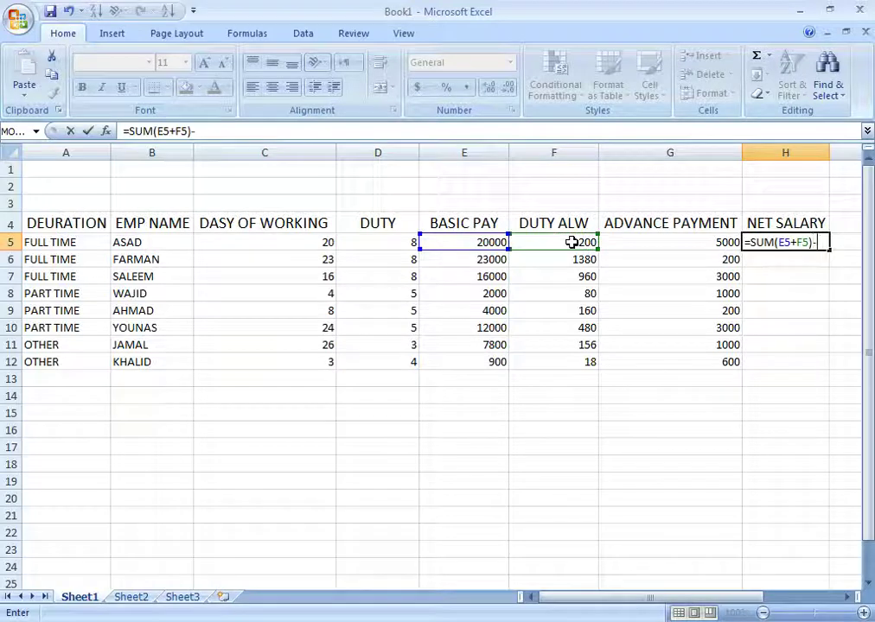
pyautogui.click(680, 253)
pyautogui.click(684, 245)
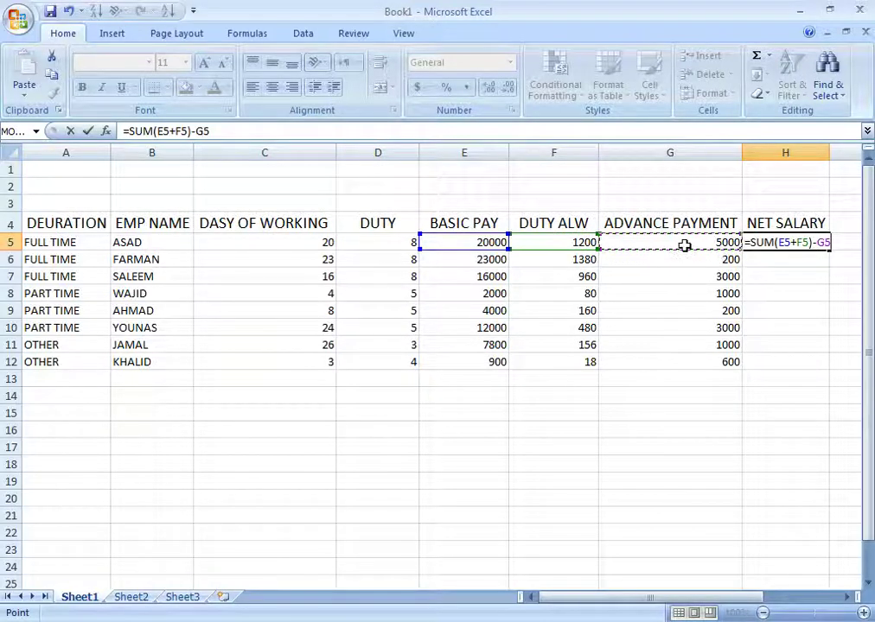
pyautogui.write(')')
pyautogui.press('Return')
pyautogui.press('Return')
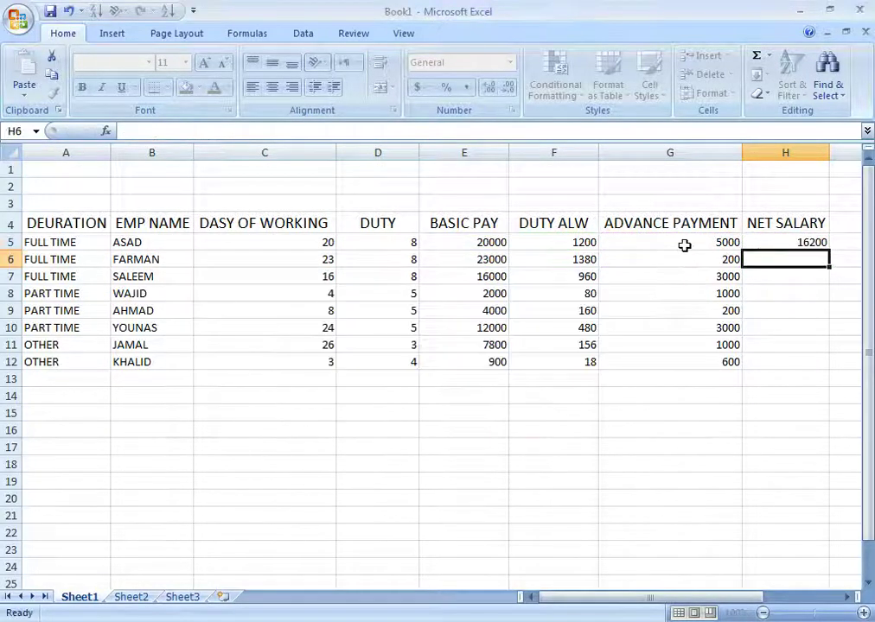
pyautogui.click(810, 241)
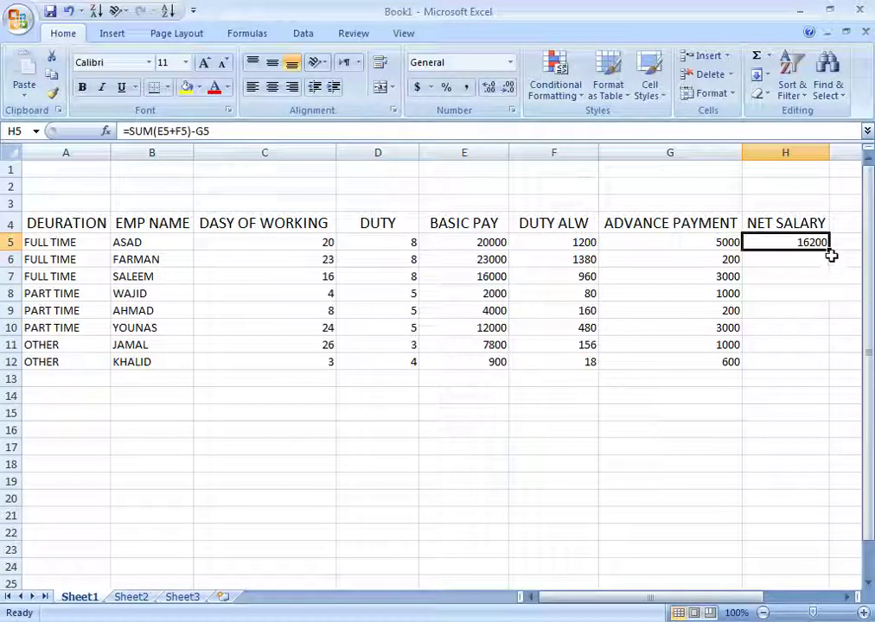
# Step: Copy the H5 net salary formula down to H12 and check the copies in H9 and H7
pyautogui.moveTo(830, 251); pyautogui.dragTo(822, 367)
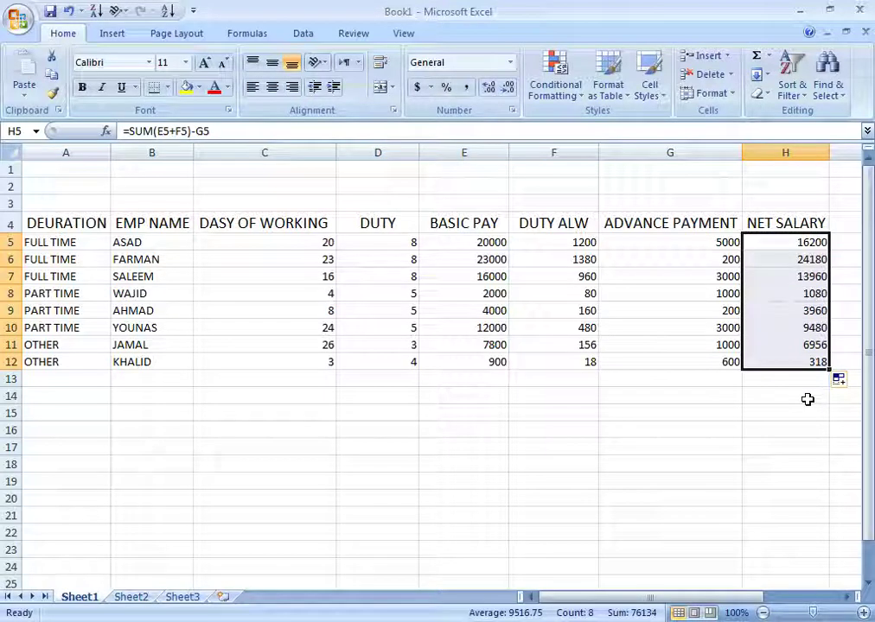
pyautogui.click(785, 309)
pyautogui.click(785, 275)
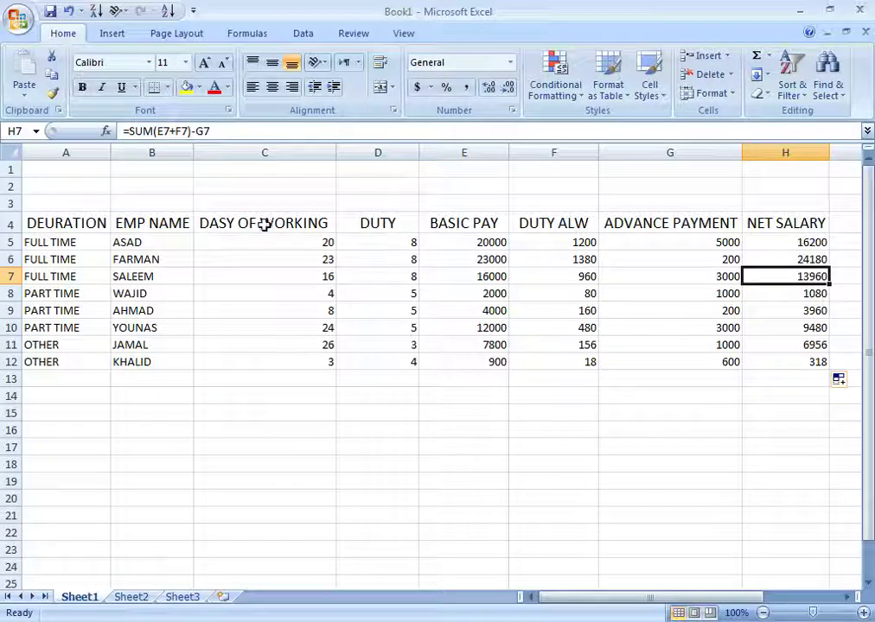
pyautogui.click(318, 396)
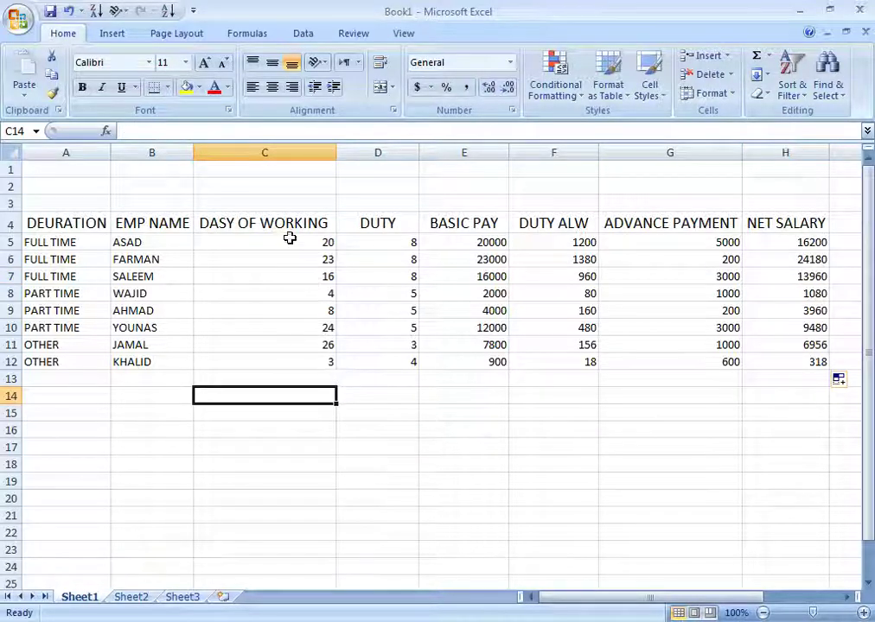
# Step: Merge and centre the rows above the table and type 'SALARY SHEET FOR DAILY WAGES'
pyautogui.moveTo(271, 173)
pyautogui.mouseDown()
pyautogui.moveTo(682, 189)
pyautogui.moveTo(693, 199)
pyautogui.mouseUp()
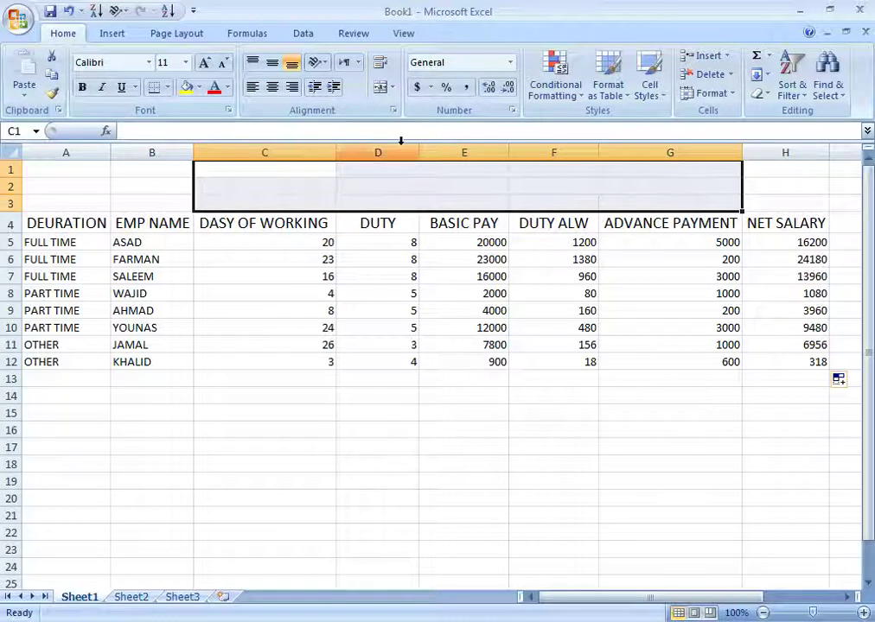
pyautogui.click(379, 88)
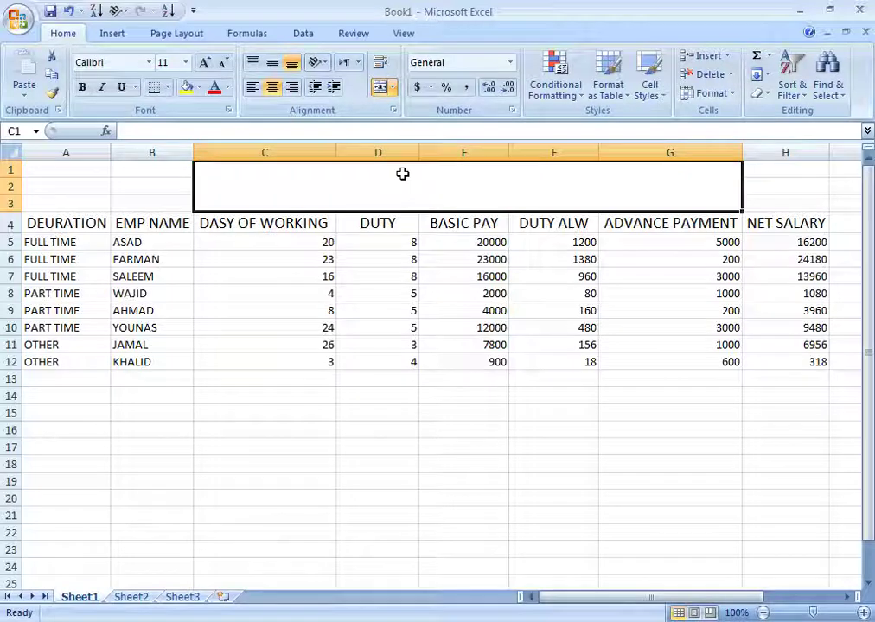
pyautogui.write('EW')
pyautogui.press('BackSpace')
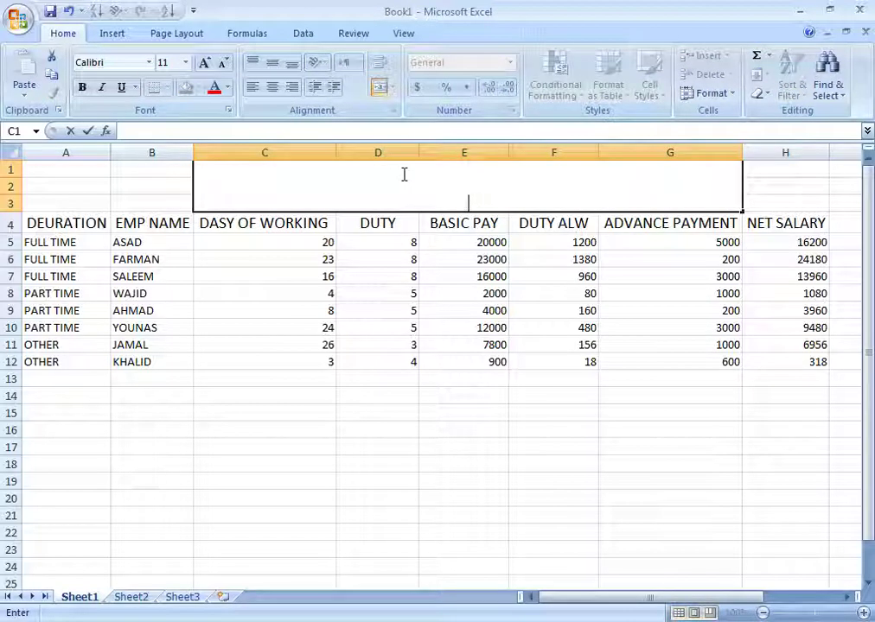
pyautogui.write('SALARY SHE')
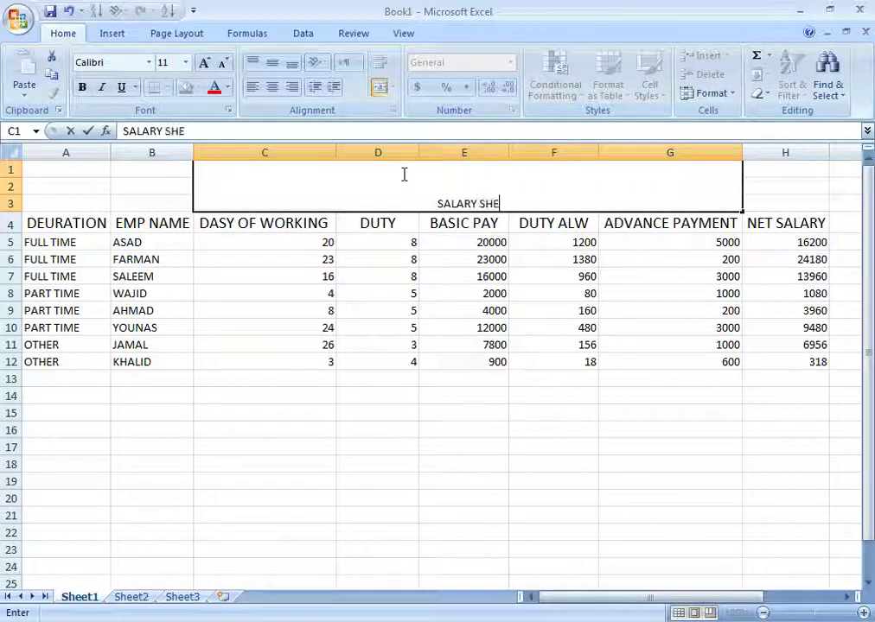
pyautogui.write('ER')
pyautogui.press('BackSpace')
pyautogui.write('T')
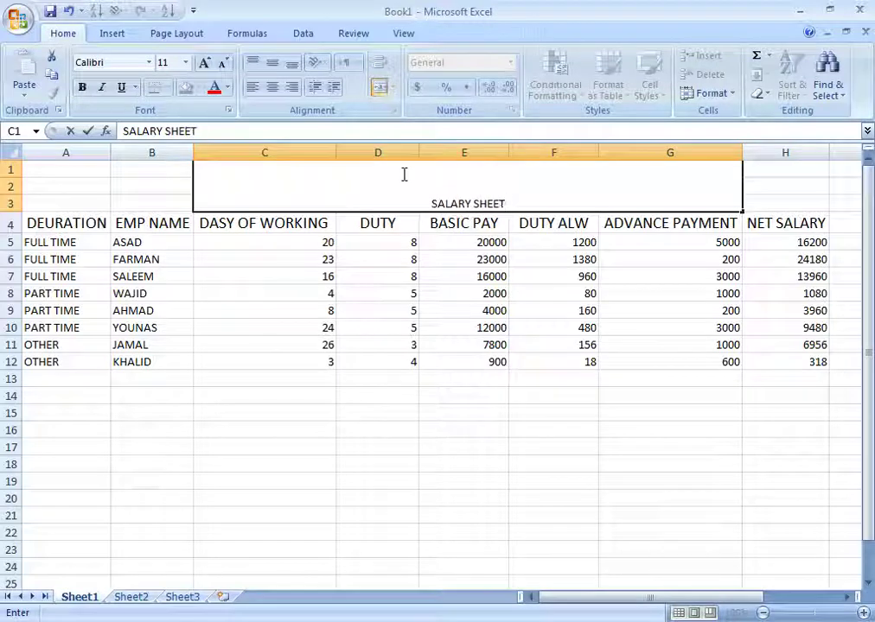
pyautogui.write(' FOR')
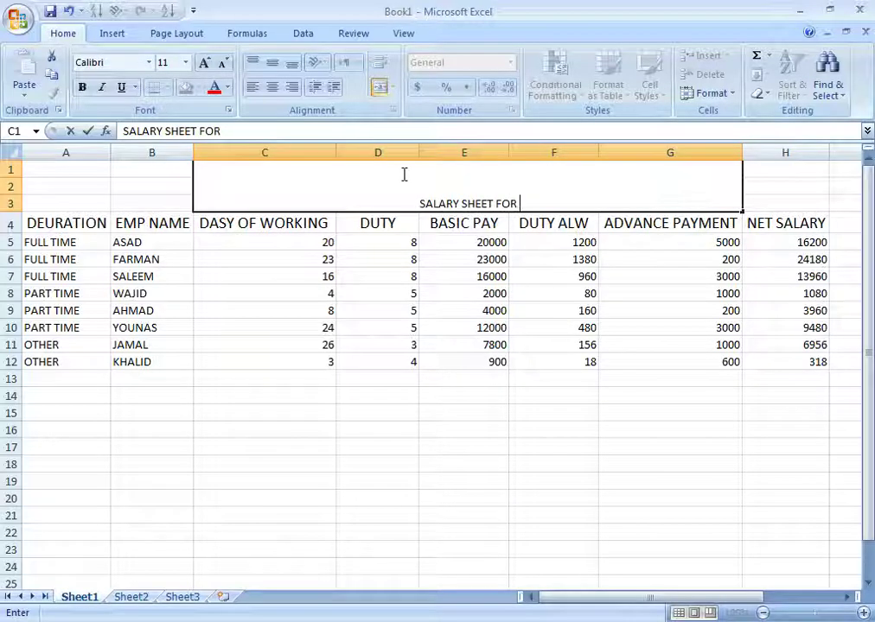
pyautogui.write(' DAI')
pyautogui.press('BackSpace')
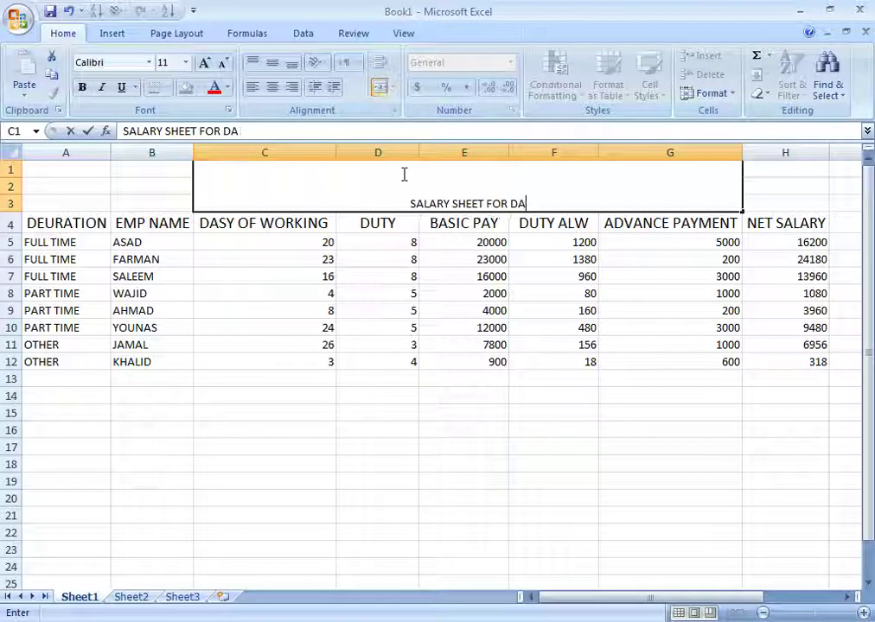
pyautogui.write('ILY')
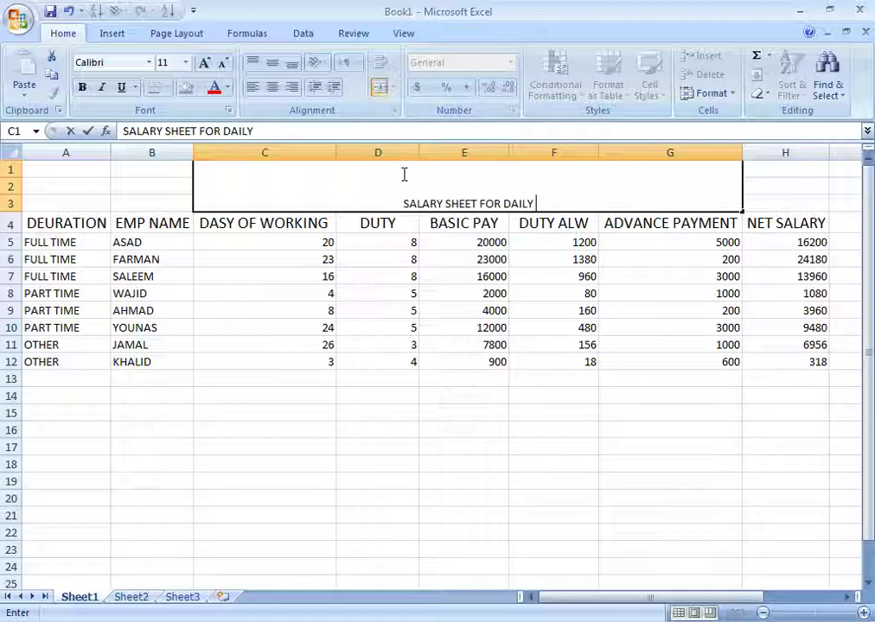
pyautogui.write('WAGR')
pyautogui.press('BackSpace')
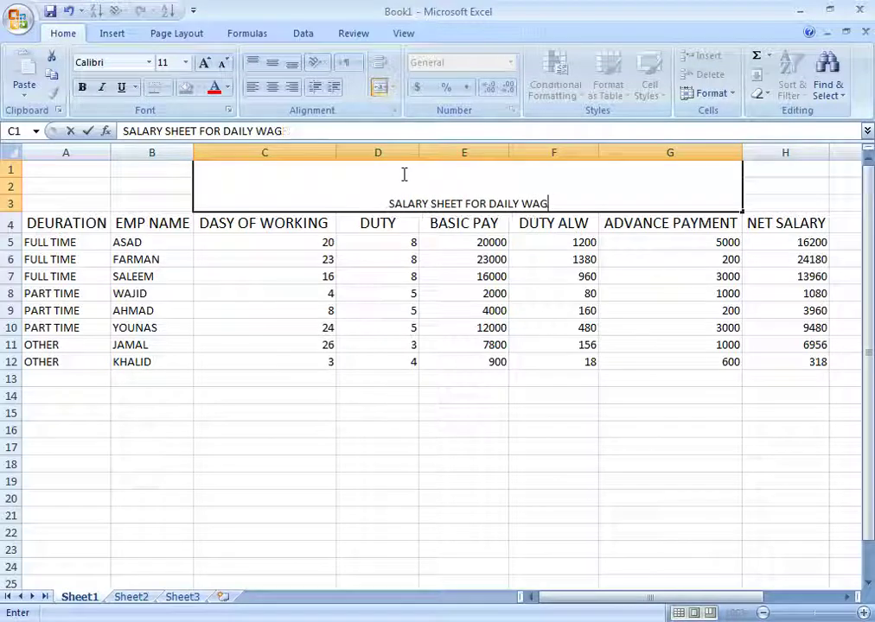
pyautogui.write('ES')
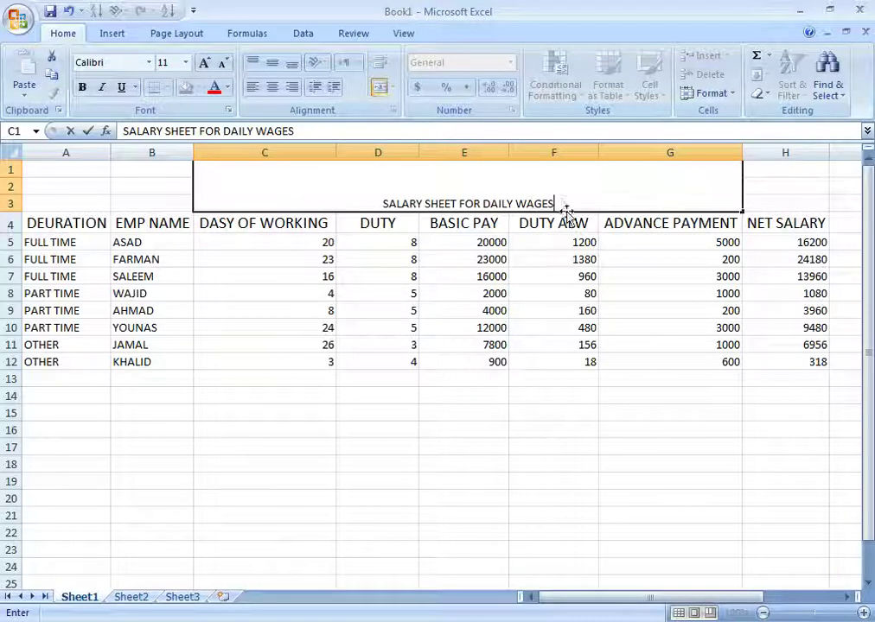
# Step: Format the 'SALARY SHEET FOR DAILY WAGES' heading as bold, green, 28-point text
pyautogui.moveTo(562, 204); pyautogui.dragTo(404, 182)
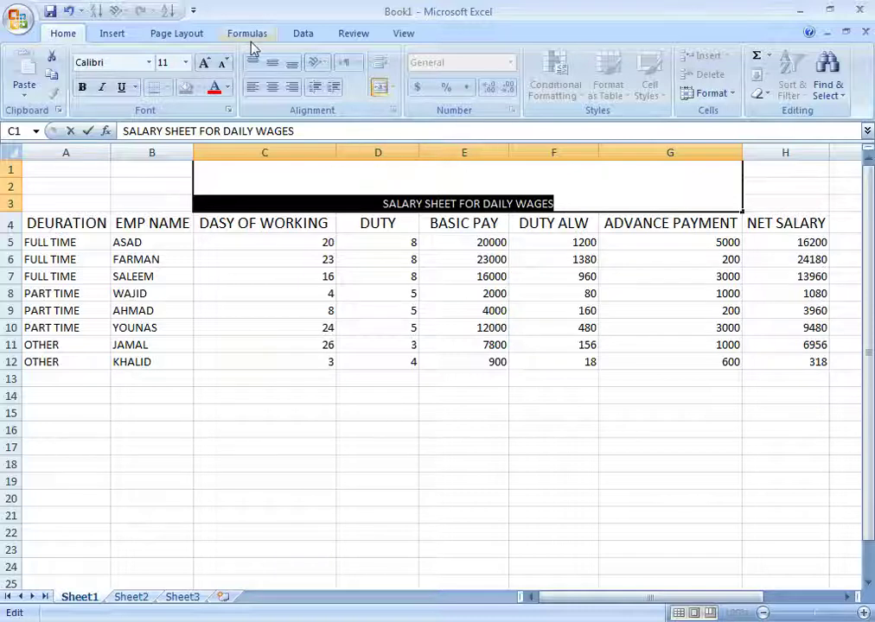
pyautogui.click(229, 87)
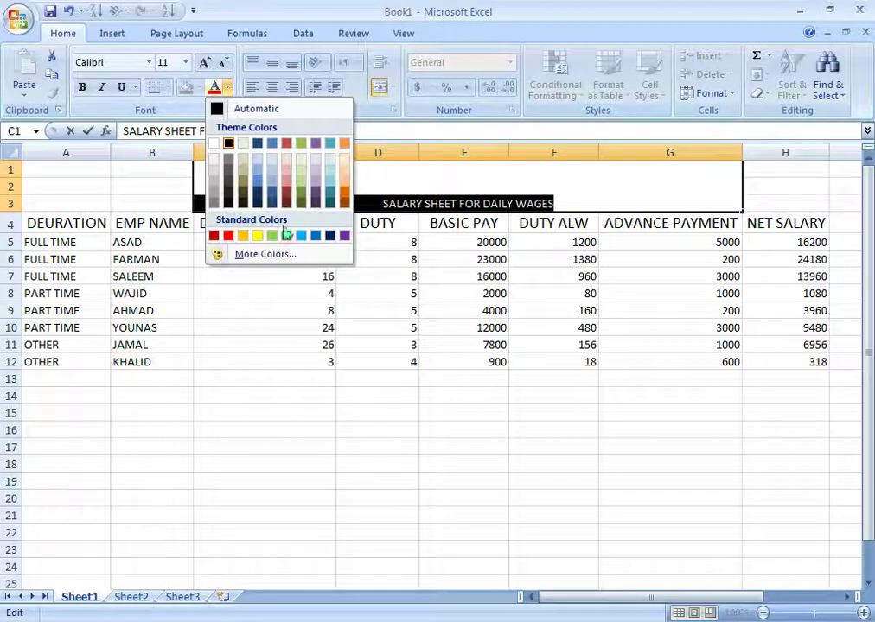
pyautogui.click(229, 235)
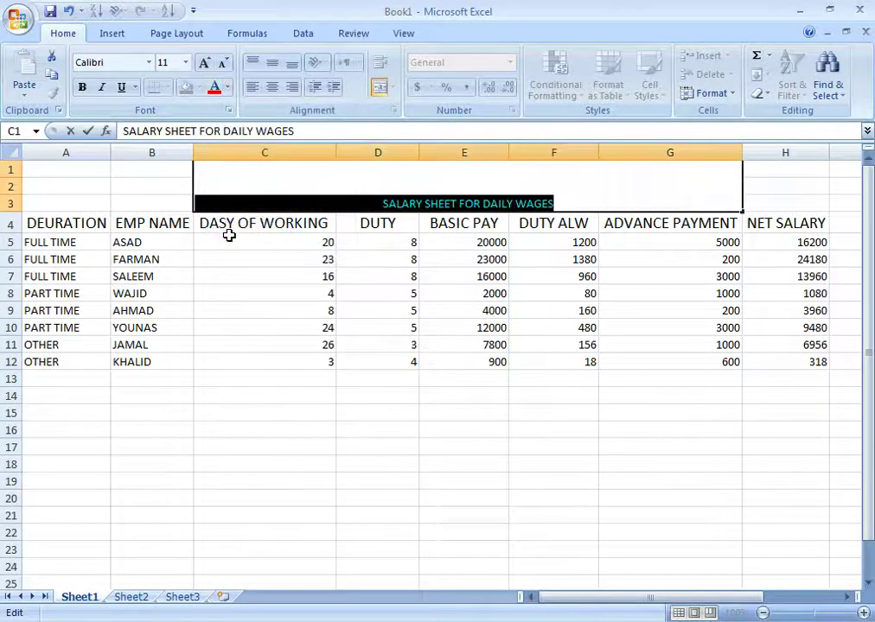
pyautogui.click(228, 88)
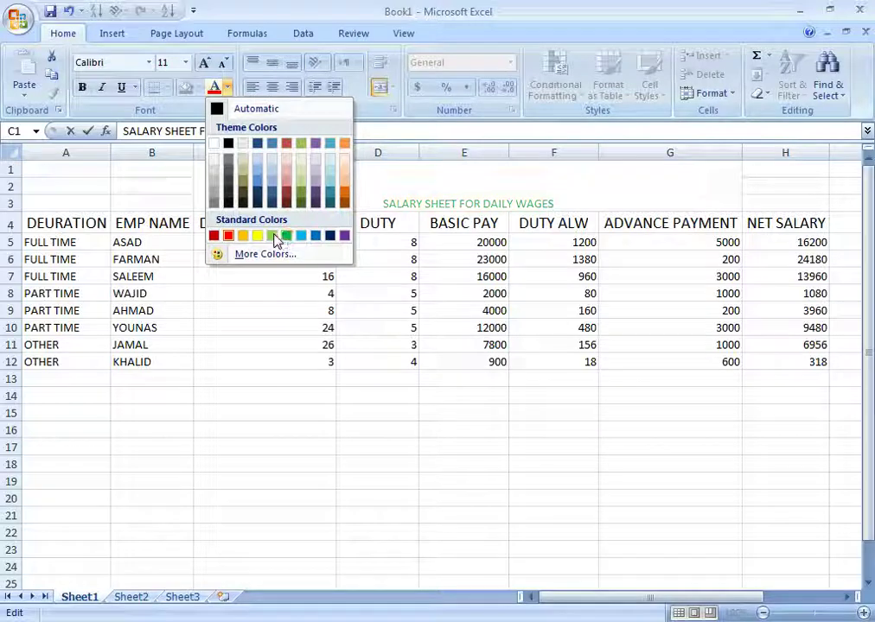
pyautogui.click(285, 237)
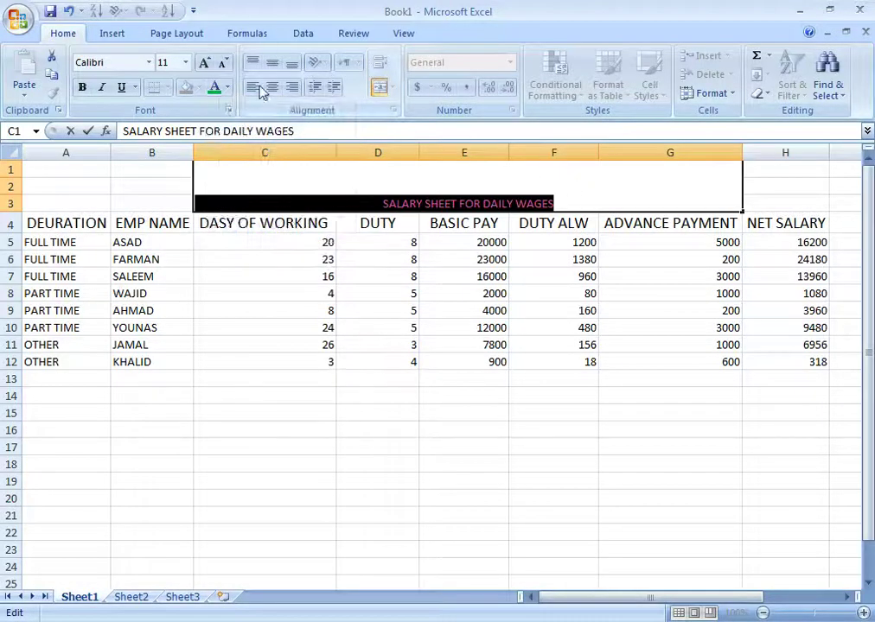
pyautogui.click(185, 62)
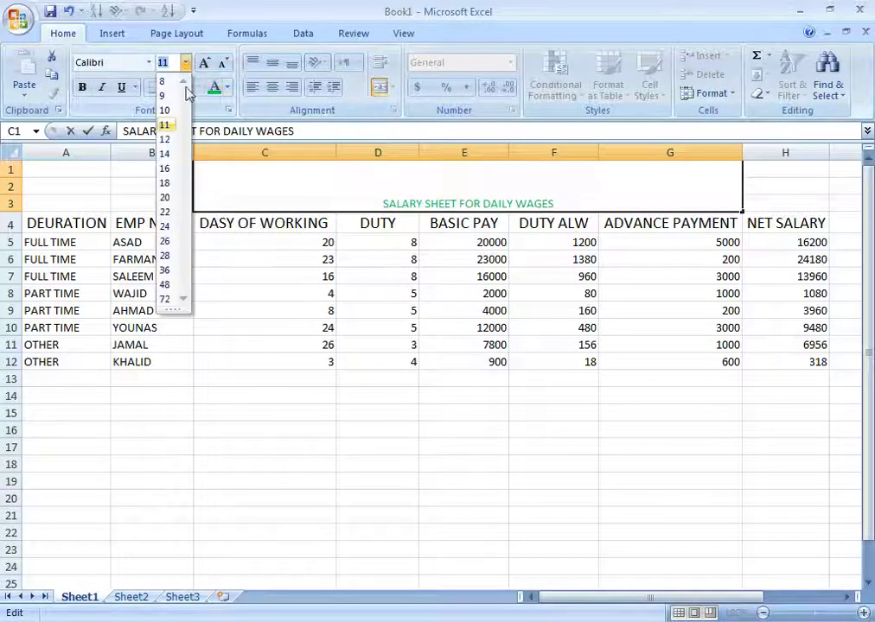
pyautogui.click(169, 256)
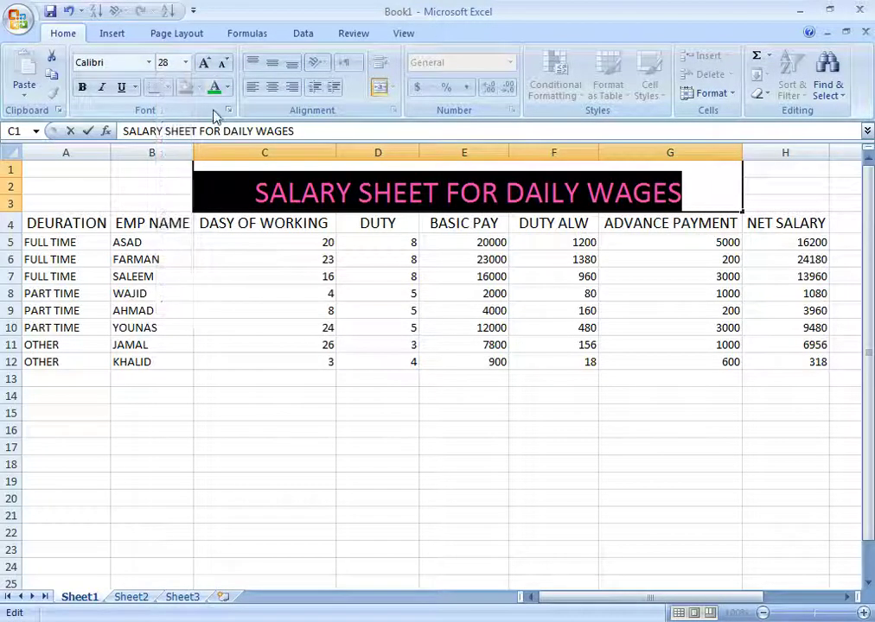
pyautogui.click(82, 87)
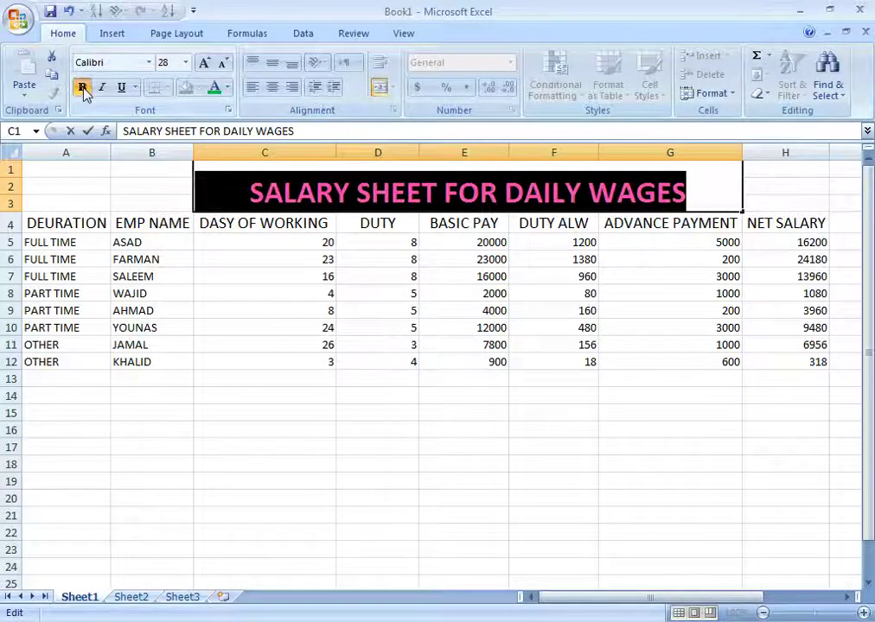
pyautogui.click(341, 427)
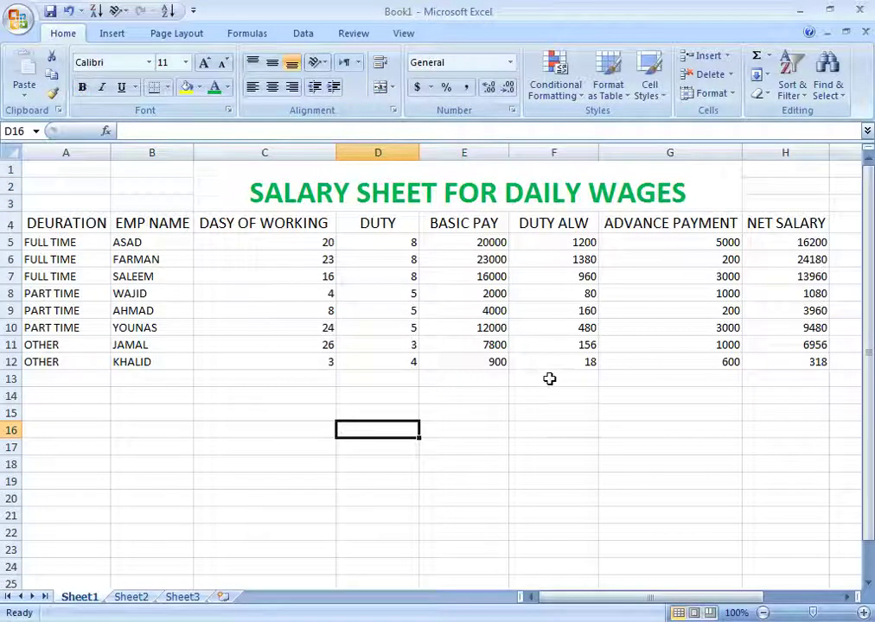
# Step: Fill the merged title cell C1 with Orange from the Standard Colors
pyautogui.click(449, 192)
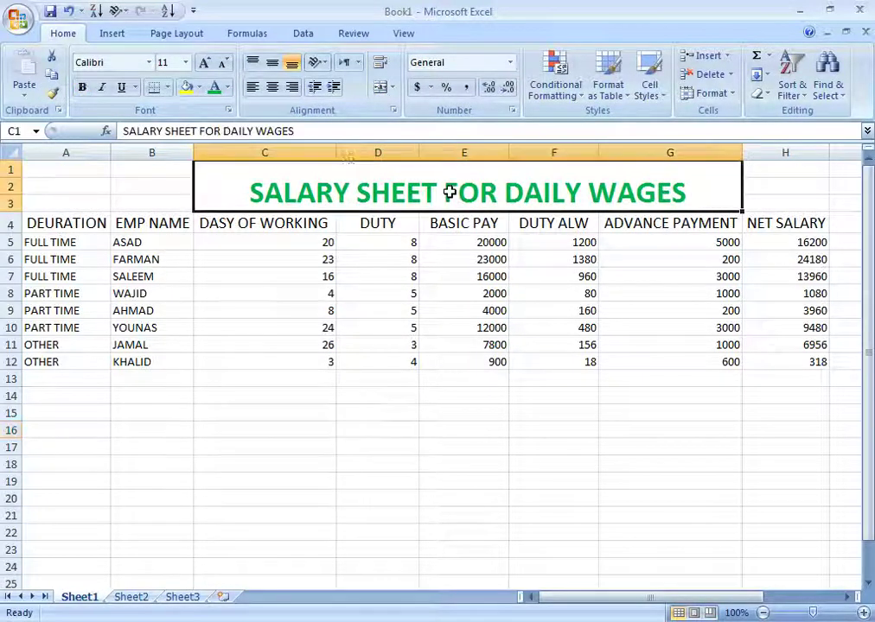
pyautogui.click(198, 88)
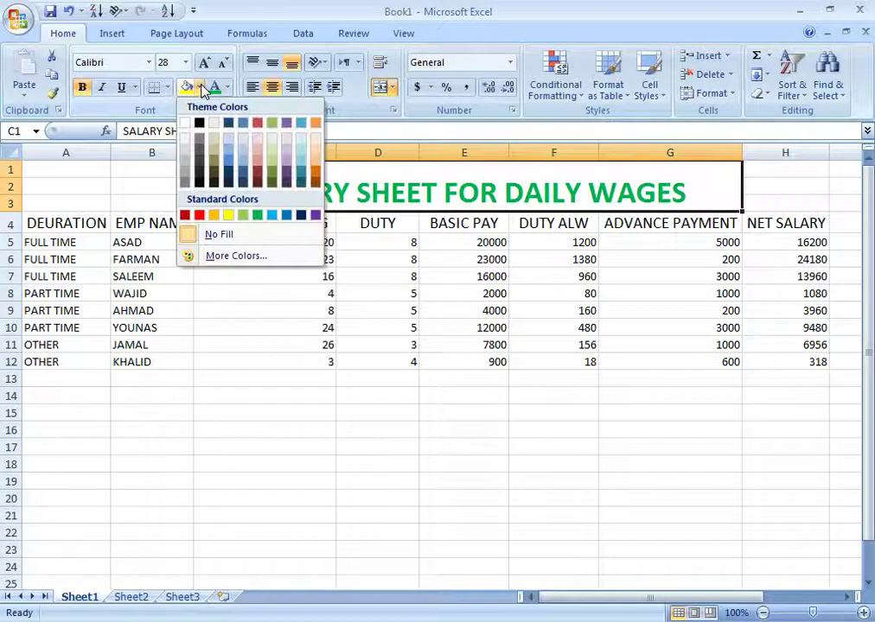
pyautogui.click(216, 216)
pyautogui.click(376, 430)
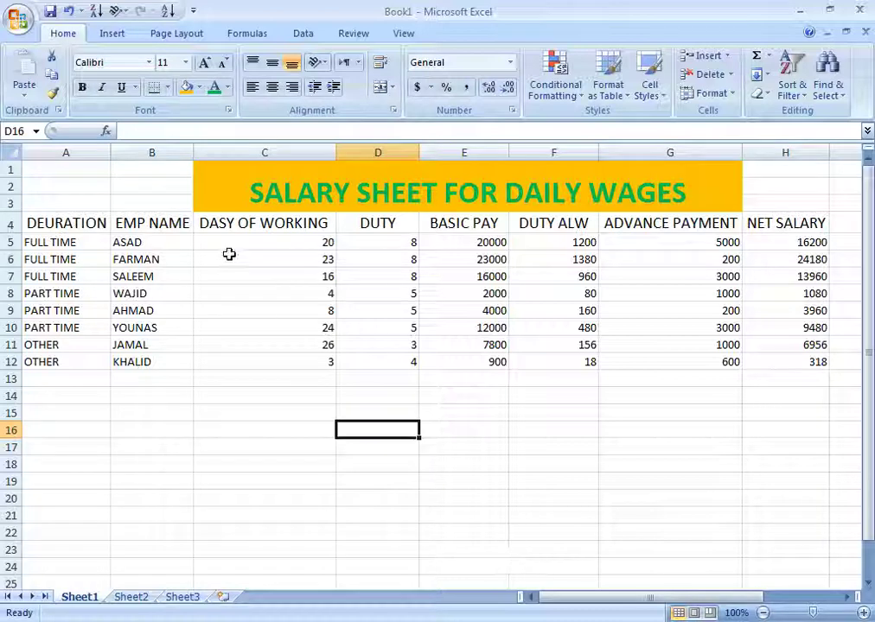
# Step: Apply All Borders to the salary table range A4:H12
pyautogui.moveTo(93, 225)
pyautogui.mouseDown()
pyautogui.moveTo(733, 346)
pyautogui.moveTo(746, 359)
pyautogui.mouseUp()
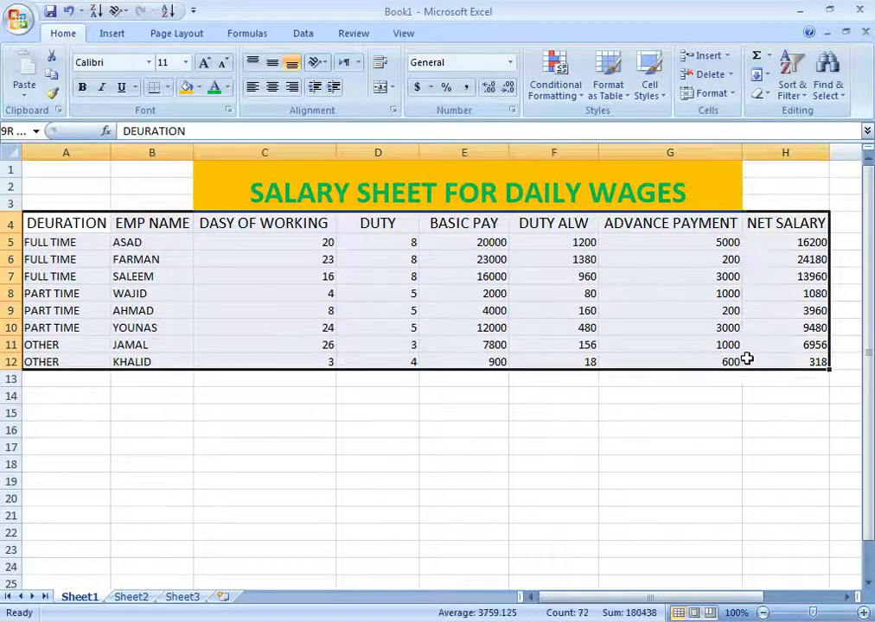
pyautogui.click(169, 88)
pyautogui.click(197, 224)
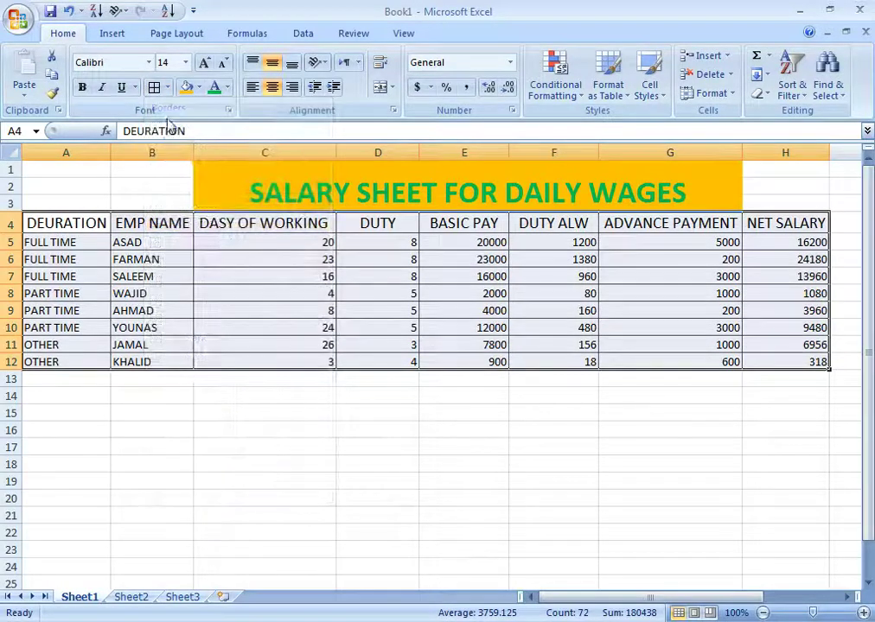
# Step: Shade the bordered table A4:H12 with a light blue fill
pyautogui.click(199, 87)
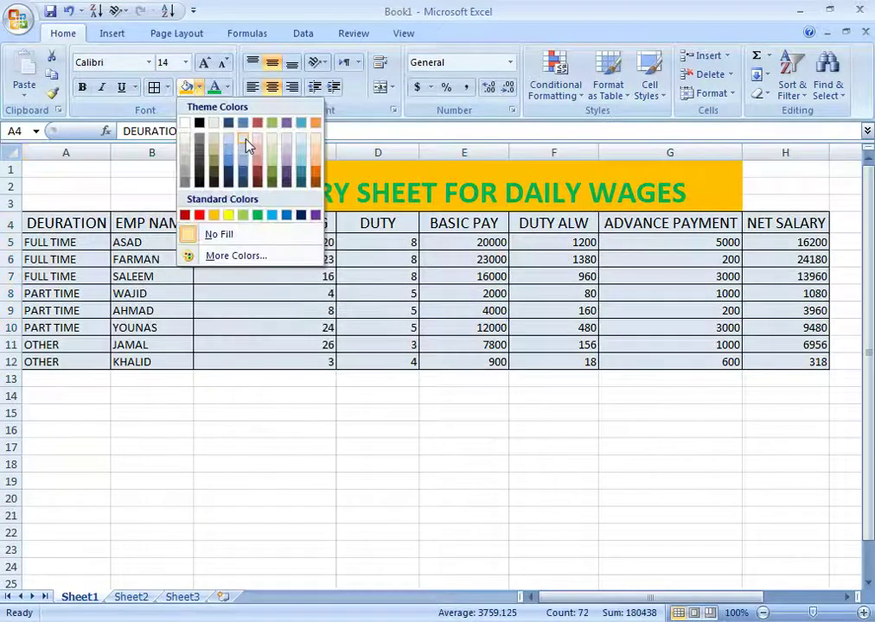
pyautogui.click(244, 140)
pyautogui.click(403, 463)
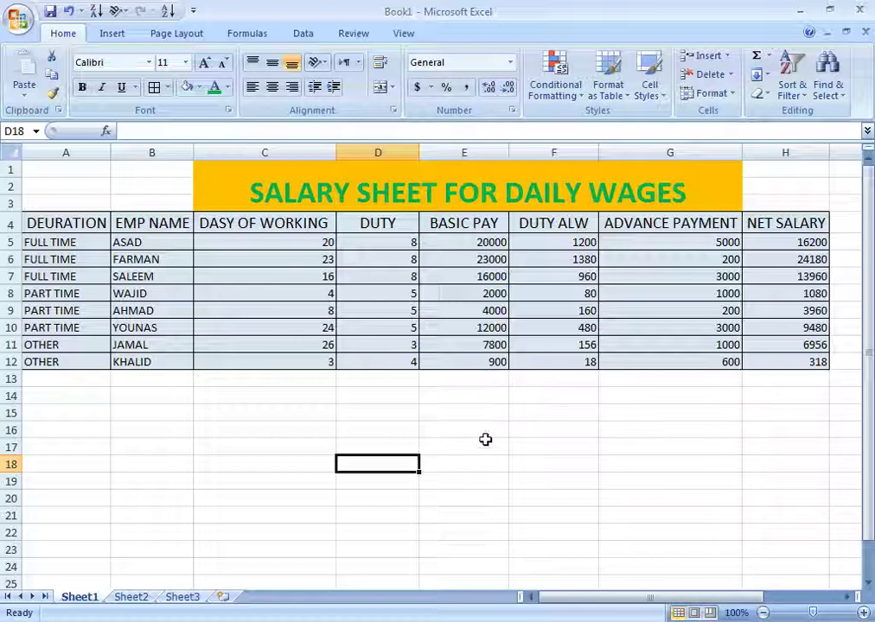
pyautogui.click(480, 443)
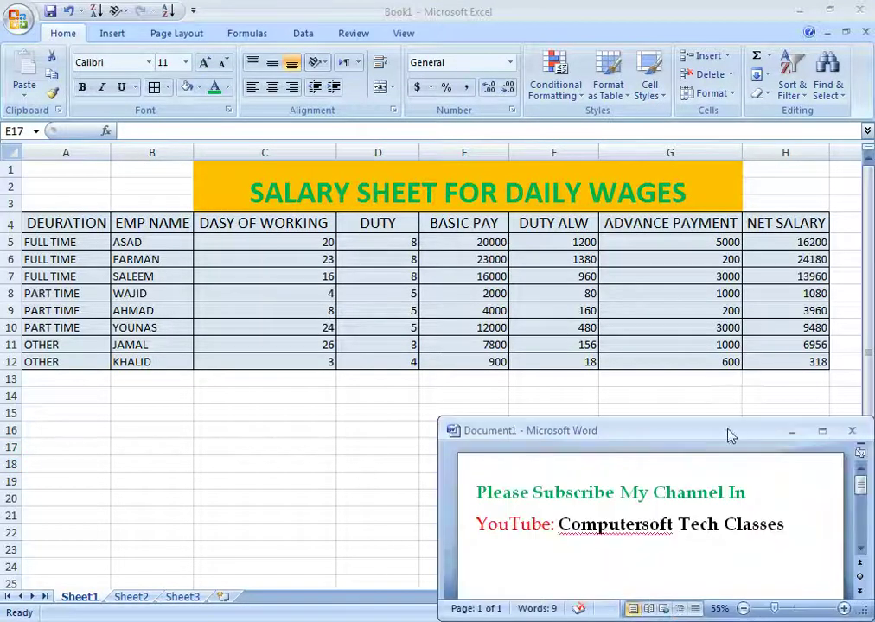
# Step: Maximize the Word window and place the cursor at the end of the second line
pyautogui.click(819, 429)
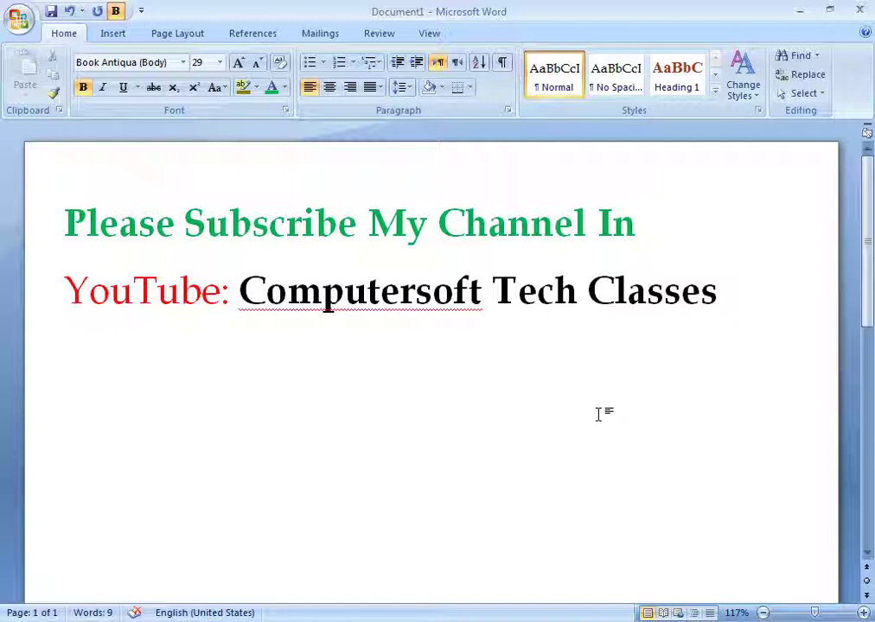
pyautogui.click(747, 319)
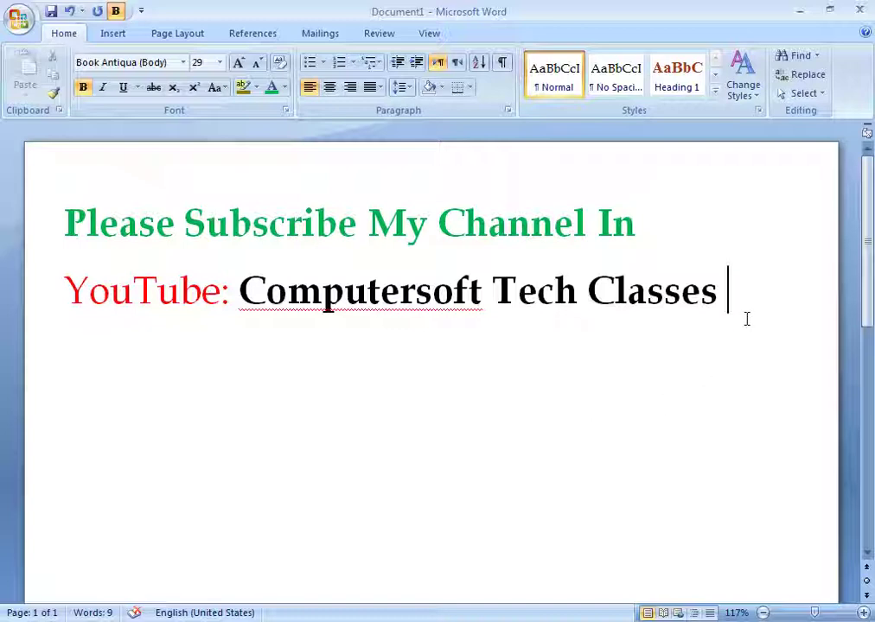